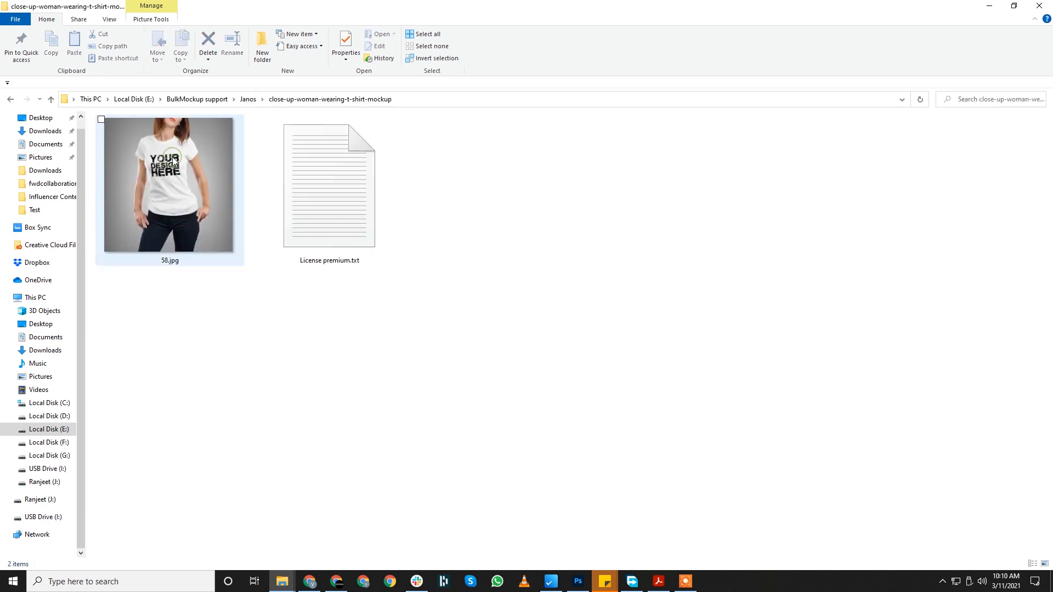
Step: Return to the parent folder and delete the close-up-woman-wearing-t-shirt-mockup folder
{"action": "key", "text": "BackSpace"}
{"action": "key", "text": "Delete"}
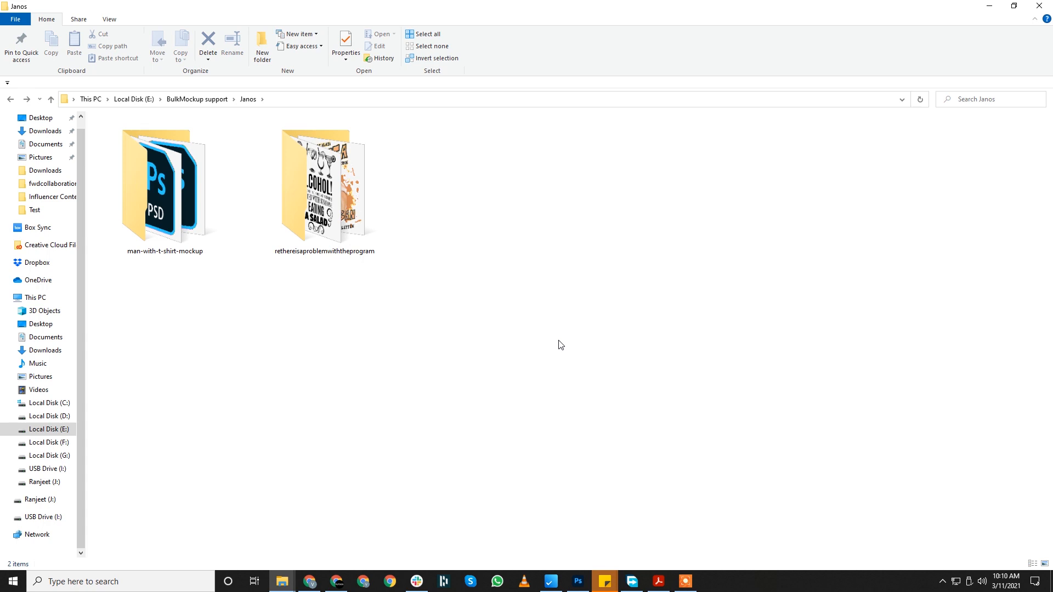
Step: Check the contents of the man-with-t-shirt-mockup folder and open the rethereisaproblemwiththeprogram folder
{"action": "double_click", "coordinate": [233, 232]}
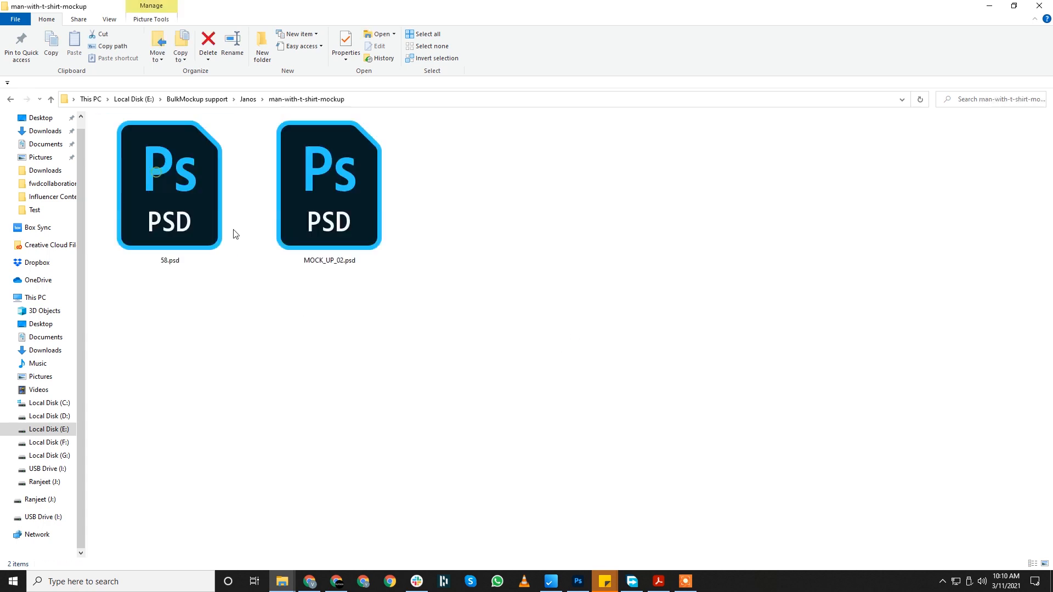
{"action": "left_click", "coordinate": [248, 100]}
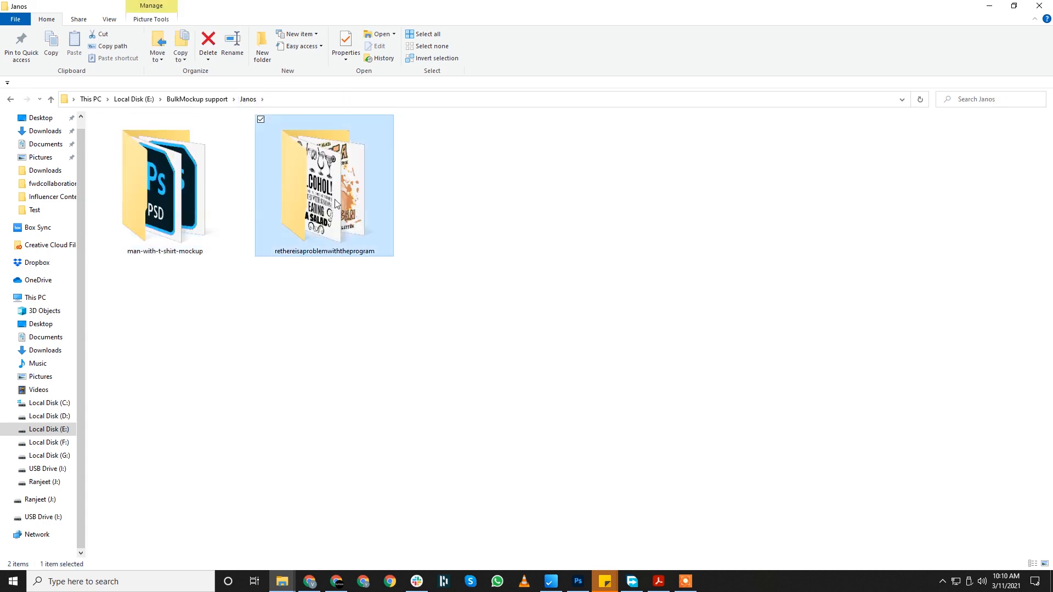
{"action": "double_click", "coordinate": [324, 181]}
{"action": "scroll", "coordinate": [476, 295], "scroll_direction": "up", "scroll_amount": 5}
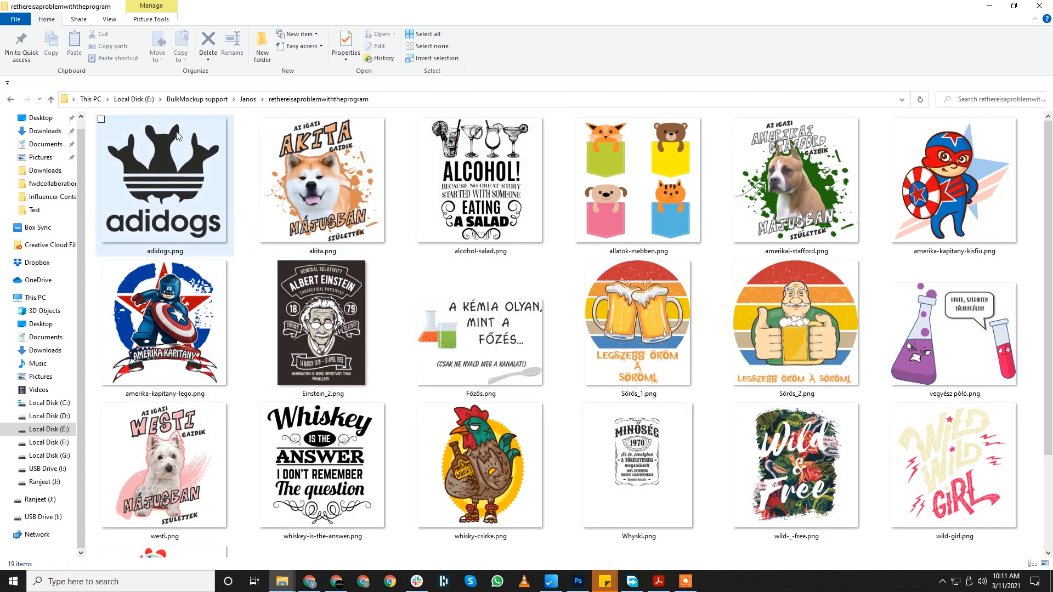
Step: Select all PNG designs in the folder and inspect their combined file properties, including the image dimension details
{"action": "left_click", "coordinate": [304, 152]}
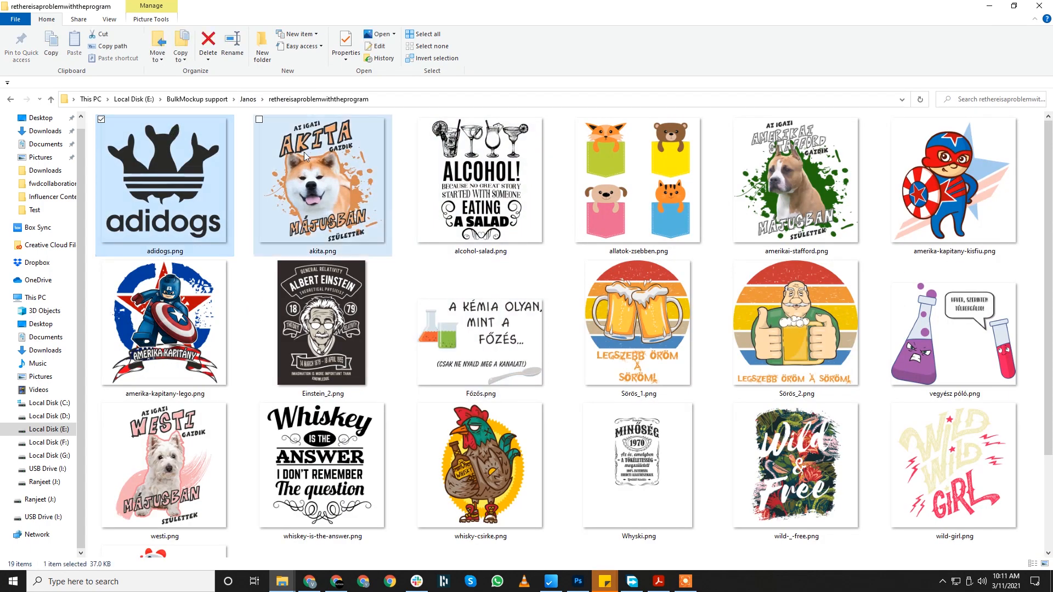
{"action": "scroll", "coordinate": [219, 476], "scroll_direction": "down", "scroll_amount": 2}
{"action": "left_click", "coordinate": [212, 487], "text": "shift"}
{"action": "scroll", "coordinate": [211, 484], "scroll_direction": "up", "scroll_amount": 2}
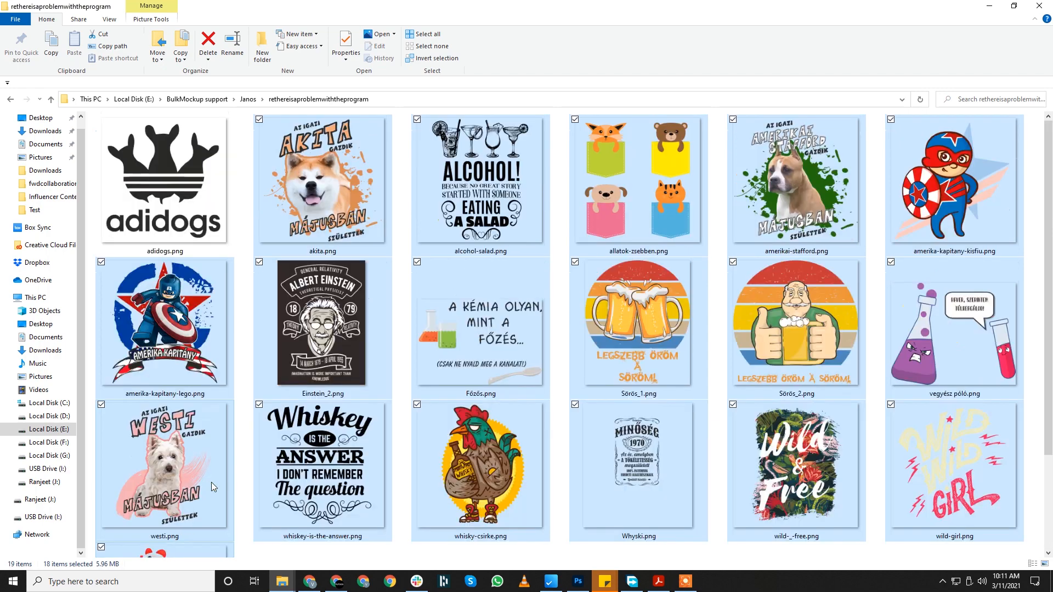
{"action": "left_click", "coordinate": [182, 207]}
{"action": "scroll", "coordinate": [259, 298], "scroll_direction": "down", "scroll_amount": 2}
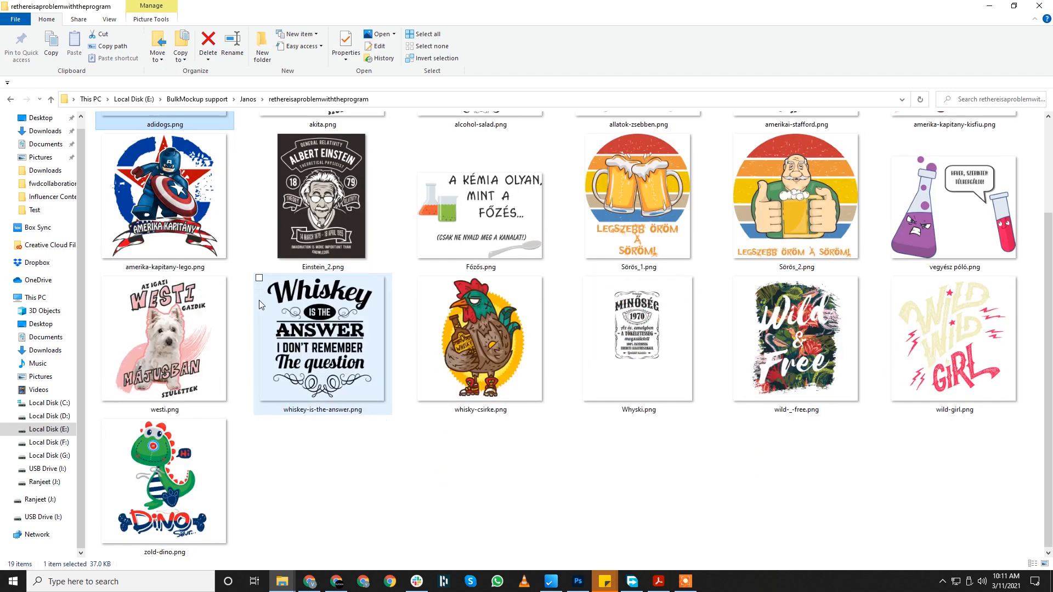
{"action": "left_click", "coordinate": [170, 476], "text": "shift"}
{"action": "right_click", "coordinate": [172, 477]}
{"action": "left_click", "coordinate": [192, 469]}
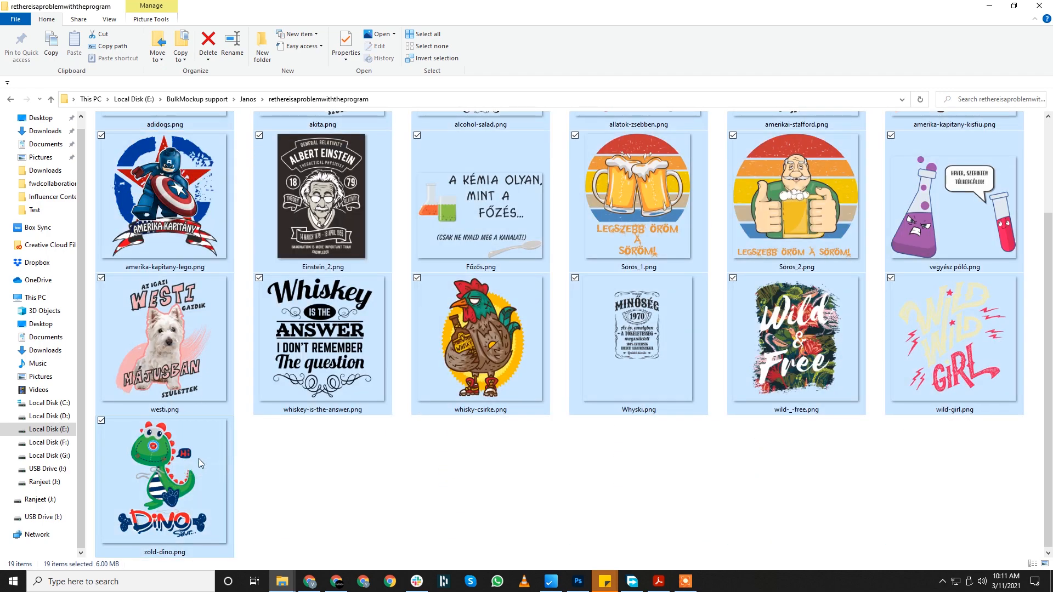
{"action": "left_click_drag", "start_coordinate": [289, 294], "coordinate": [474, 160]}
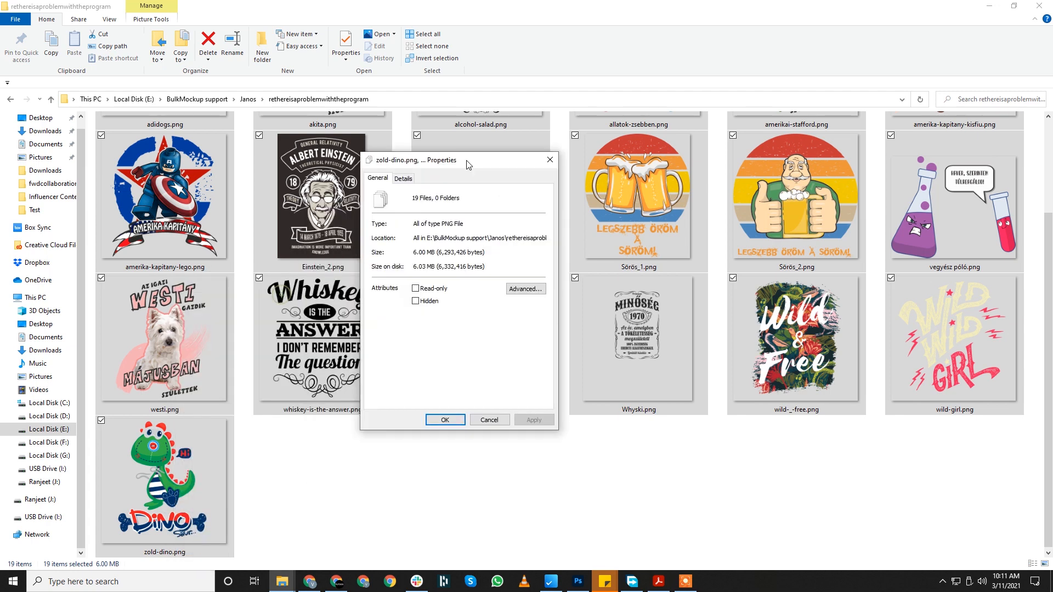
{"action": "left_click", "coordinate": [403, 178]}
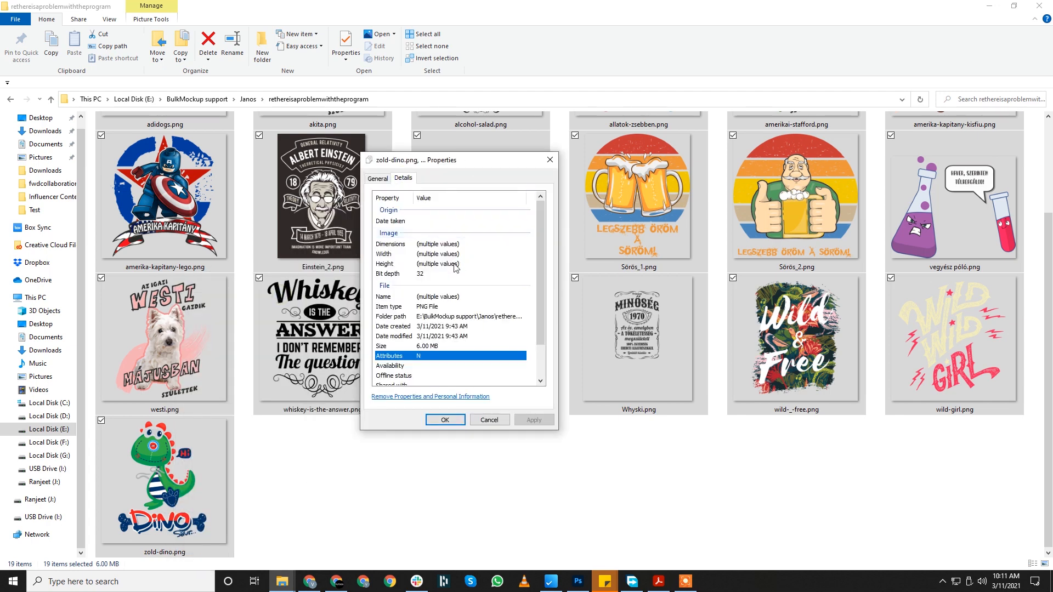
{"action": "left_click", "coordinate": [489, 420]}
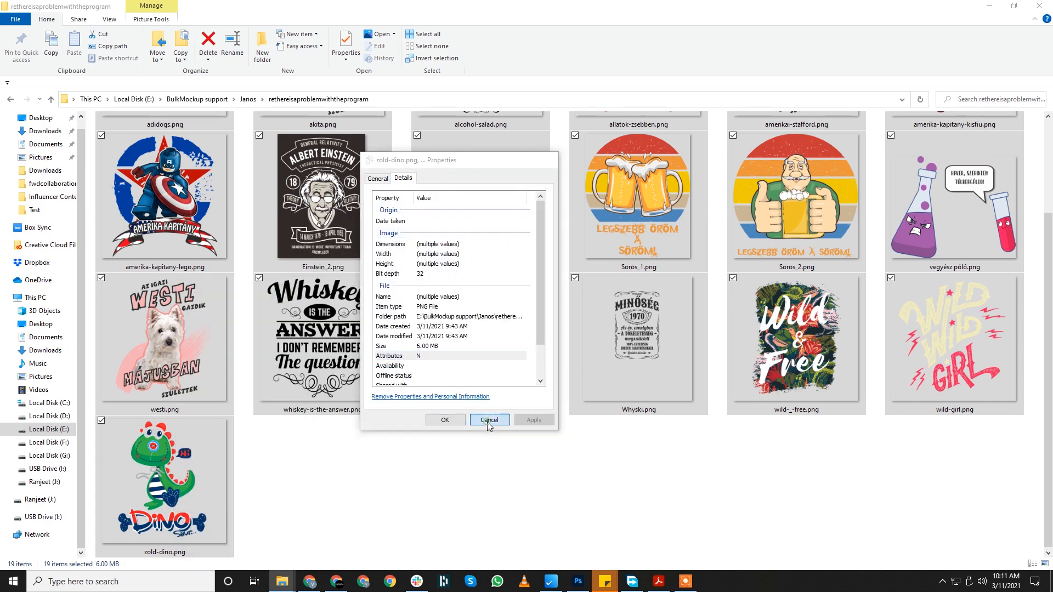
Step: Open Einstein_2.png, amerika-kapitany-lego.png, westi.png, Sörös_1.png and Főzős.png together in Photoshop
{"action": "left_click", "coordinate": [345, 215]}
{"action": "left_click", "coordinate": [530, 301]}
{"action": "left_click", "coordinate": [640, 222]}
{"action": "left_click", "coordinate": [335, 207]}
{"action": "left_click", "coordinate": [180, 201], "text": "ctrl"}
{"action": "left_click", "coordinate": [203, 362], "text": "ctrl"}
{"action": "left_click", "coordinate": [510, 225], "text": "ctrl"}
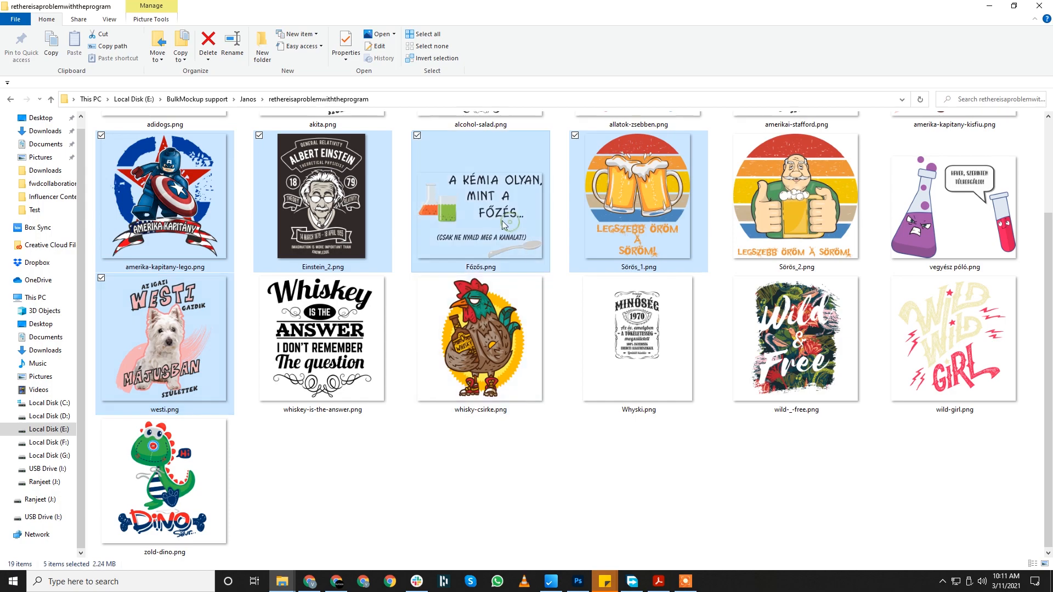
{"action": "left_click_drag", "start_coordinate": [510, 224], "coordinate": [552, 208]}
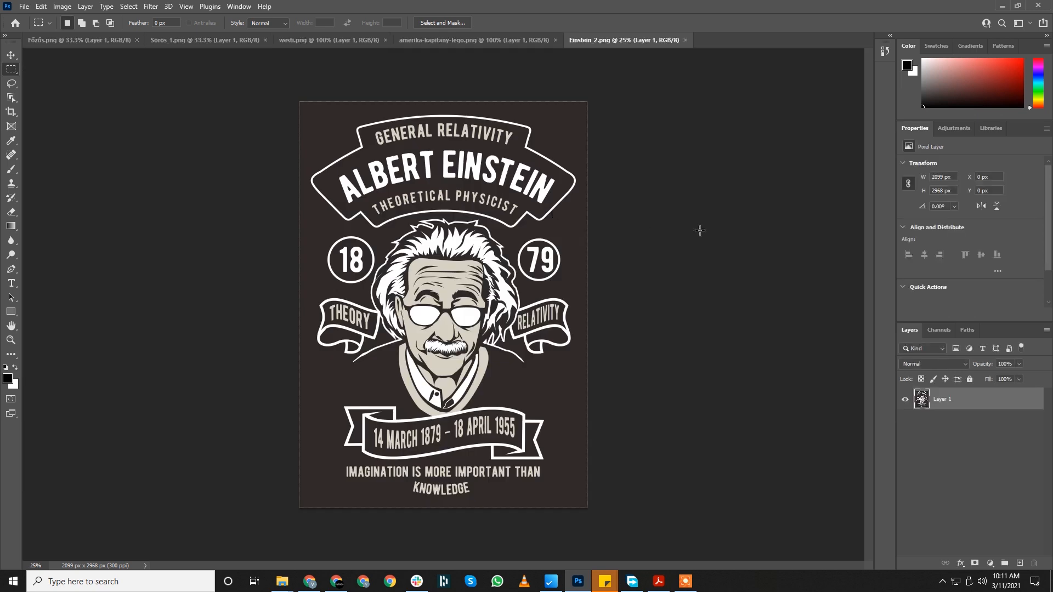
Step: Compare the pixel size and resolution of the five open designs, closing each one after checking it
{"action": "key", "text": "v"}
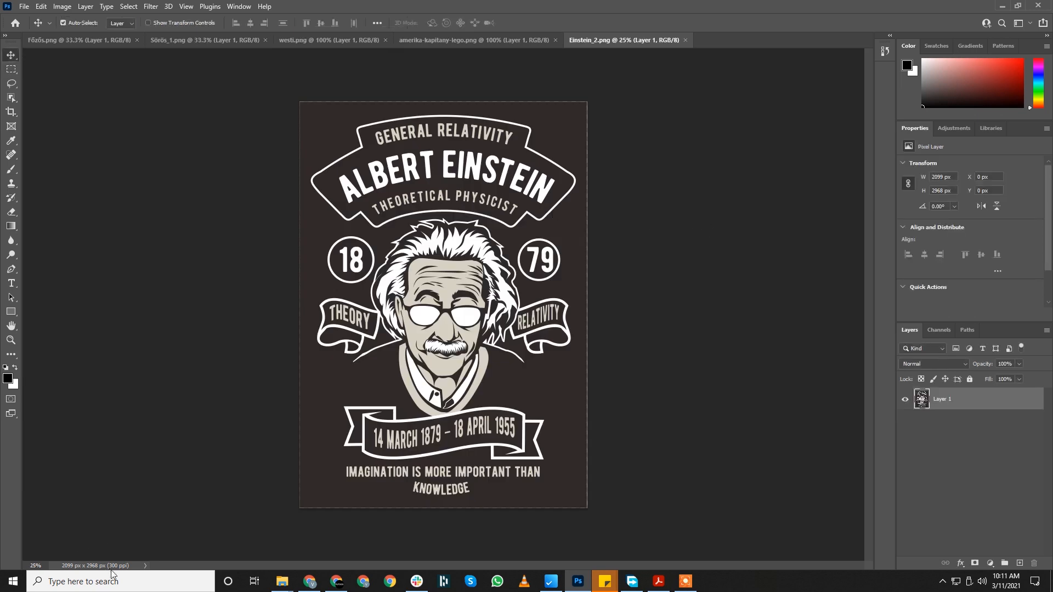
{"action": "left_click", "coordinate": [685, 39]}
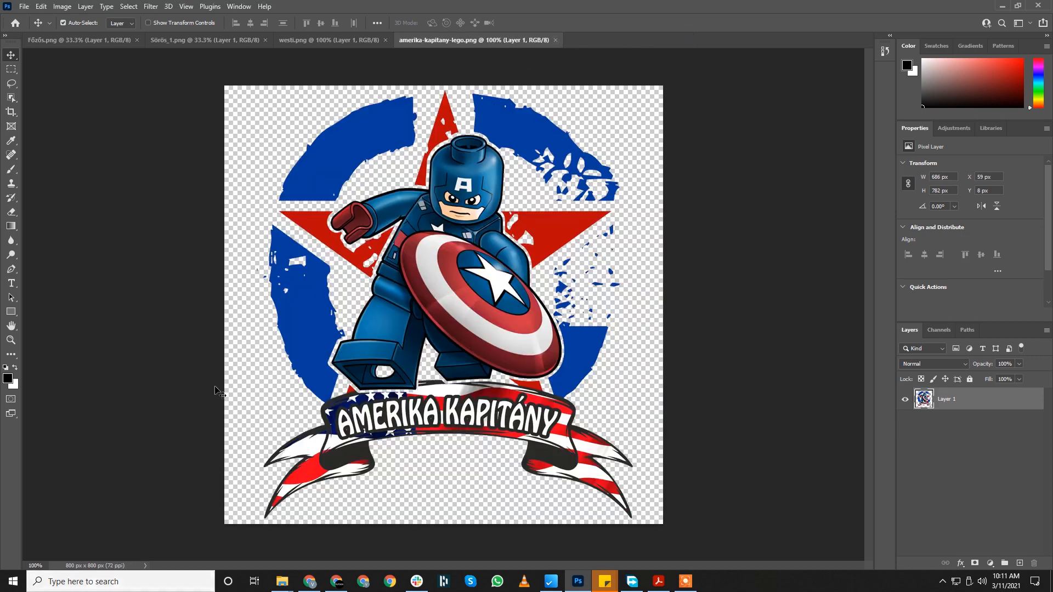
{"action": "left_click", "coordinate": [555, 40]}
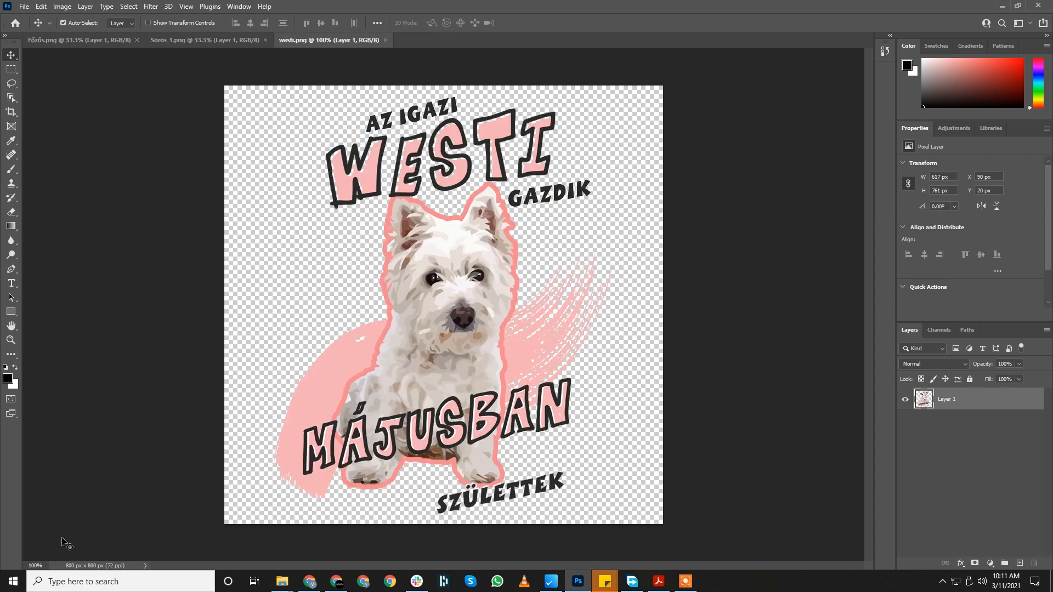
{"action": "left_click", "coordinate": [386, 40]}
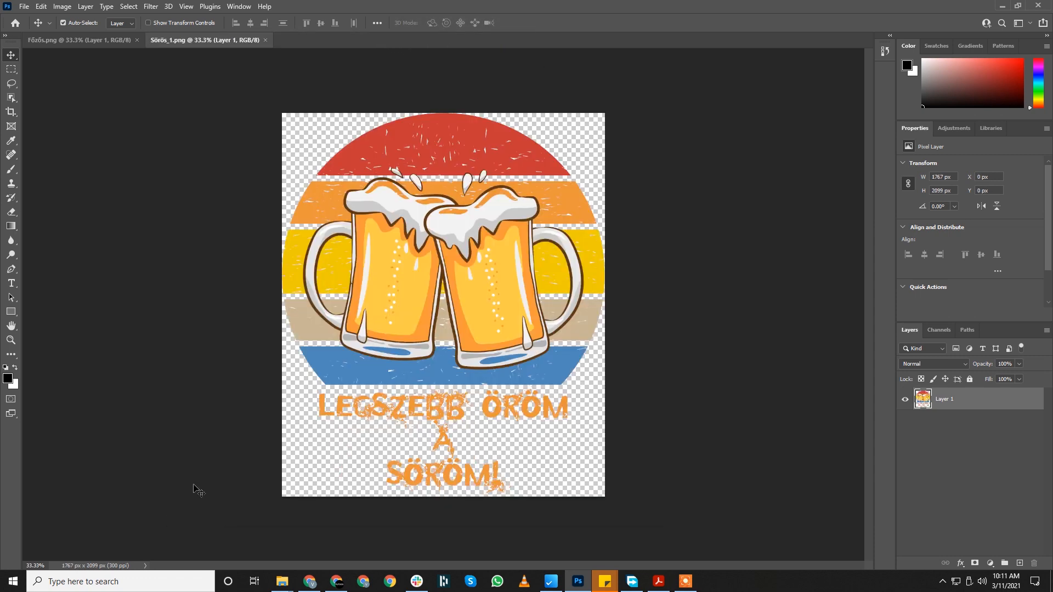
{"action": "left_click", "coordinate": [263, 40]}
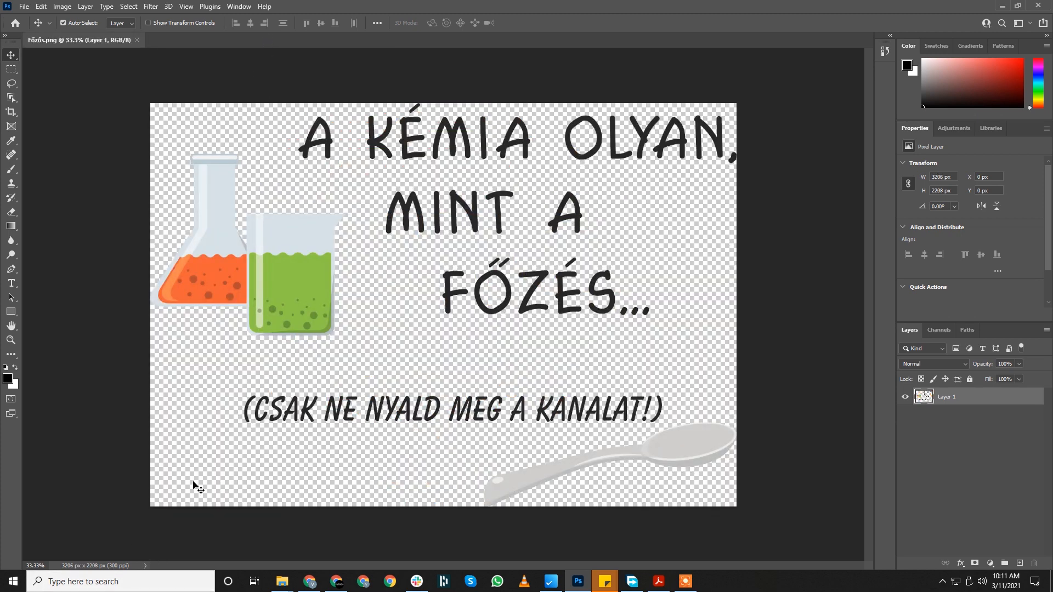
{"action": "left_click", "coordinate": [137, 40]}
Step: Switch to File Explorer and open 58.psd and MOCK_UP_02.psd from the man-with-t-shirt-mockup folder in Photoshop
{"action": "mouse_move", "coordinate": [282, 581]}
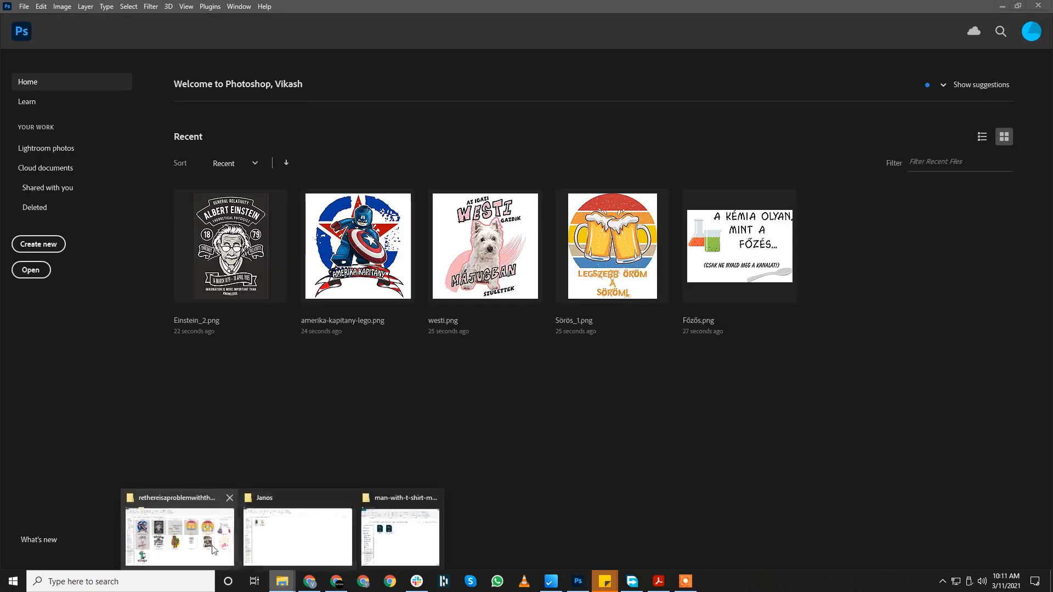
{"action": "left_click", "coordinate": [213, 550]}
{"action": "left_click", "coordinate": [250, 99]}
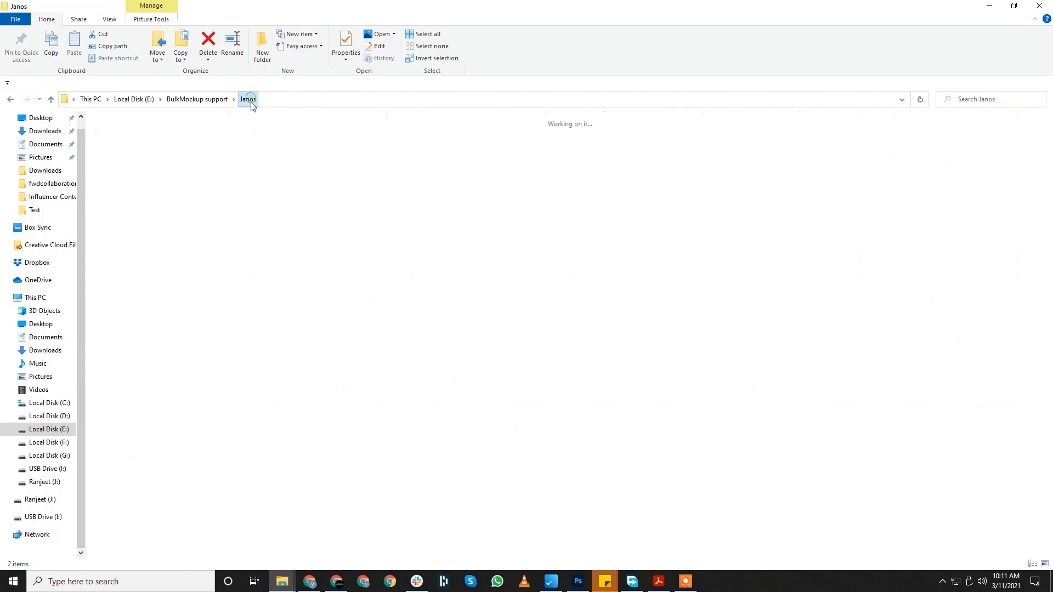
{"action": "double_click", "coordinate": [181, 186]}
{"action": "left_click_drag", "start_coordinate": [373, 304], "coordinate": [201, 241]}
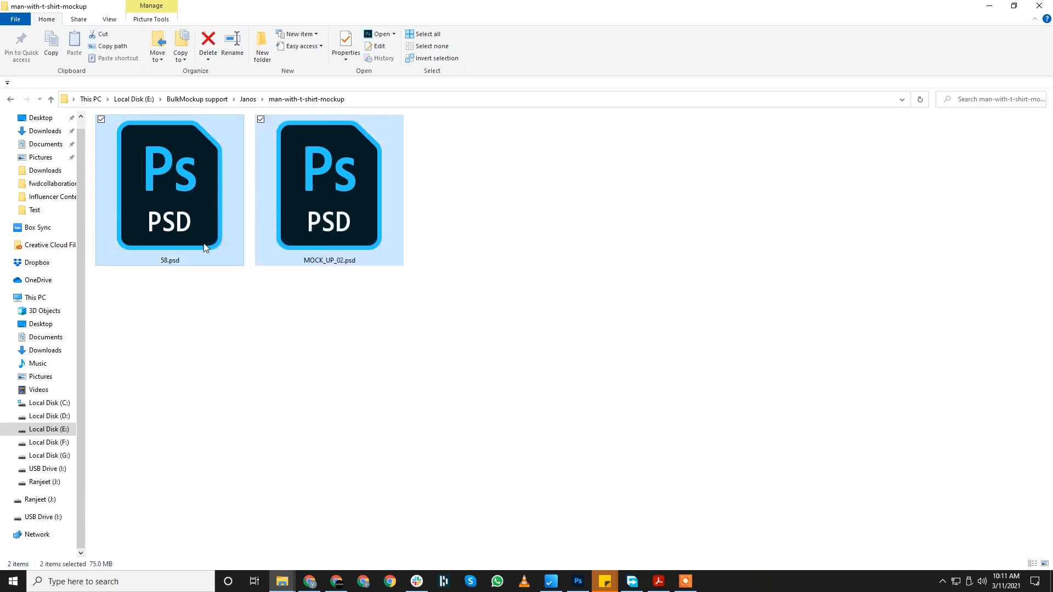
{"action": "left_click", "coordinate": [378, 307]}
{"action": "left_click", "coordinate": [330, 206]}
{"action": "left_click", "coordinate": [193, 200], "text": "ctrl"}
{"action": "left_click_drag", "start_coordinate": [311, 201], "coordinate": [538, 225]}
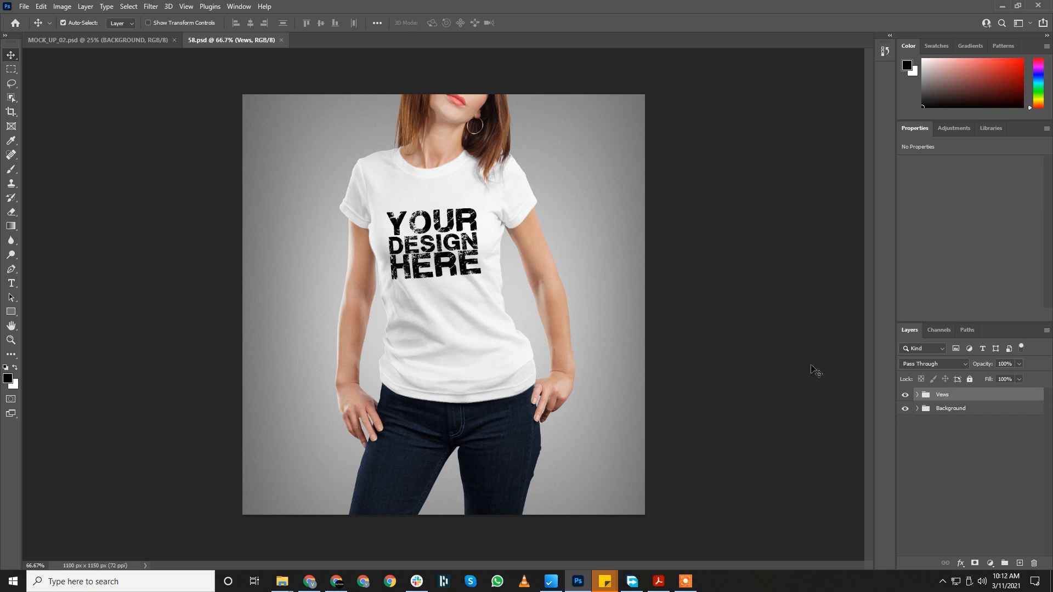
Step: Enlarge the layer list of 58.psd and expand the Views, Front 1 and Background groups to examine their layers
{"action": "left_click_drag", "start_coordinate": [952, 321], "coordinate": [956, 180]}
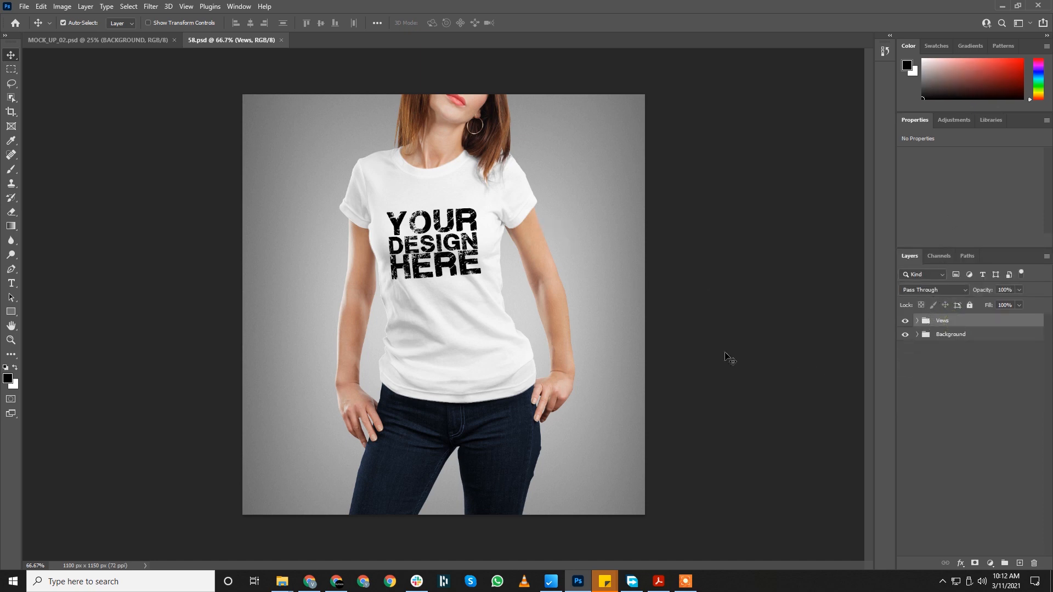
{"action": "left_click", "coordinate": [917, 320]}
{"action": "left_click", "coordinate": [925, 335]}
{"action": "left_click", "coordinate": [979, 360]}
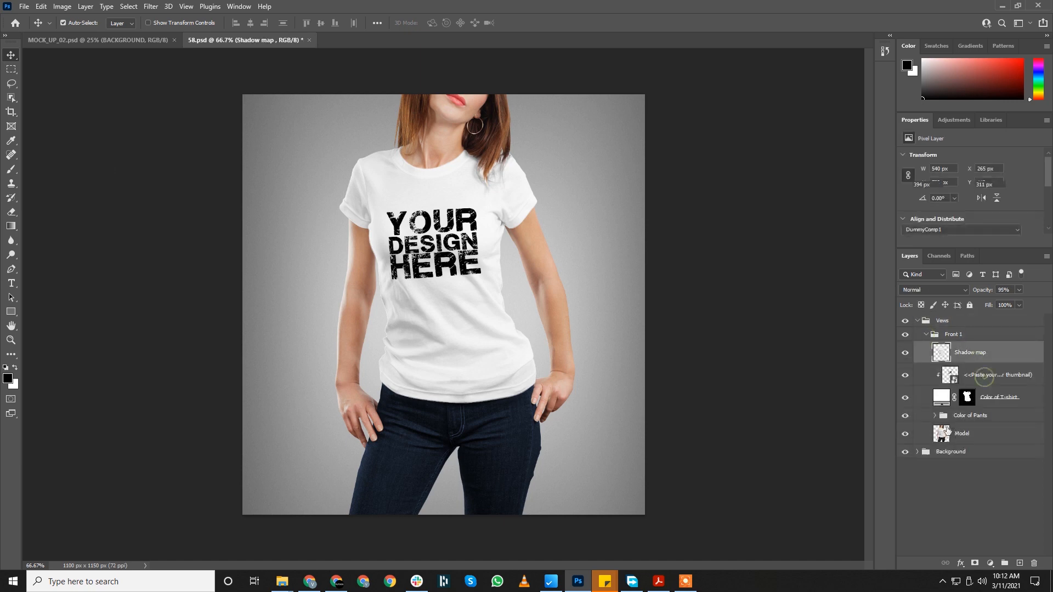
{"action": "left_click", "coordinate": [984, 376]}
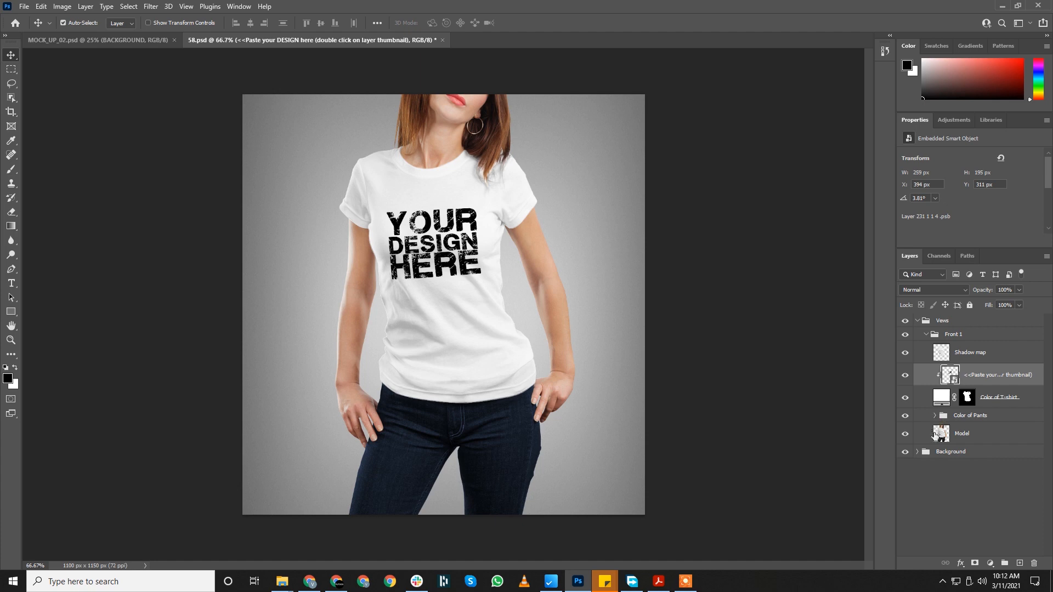
{"action": "left_click", "coordinate": [917, 453]}
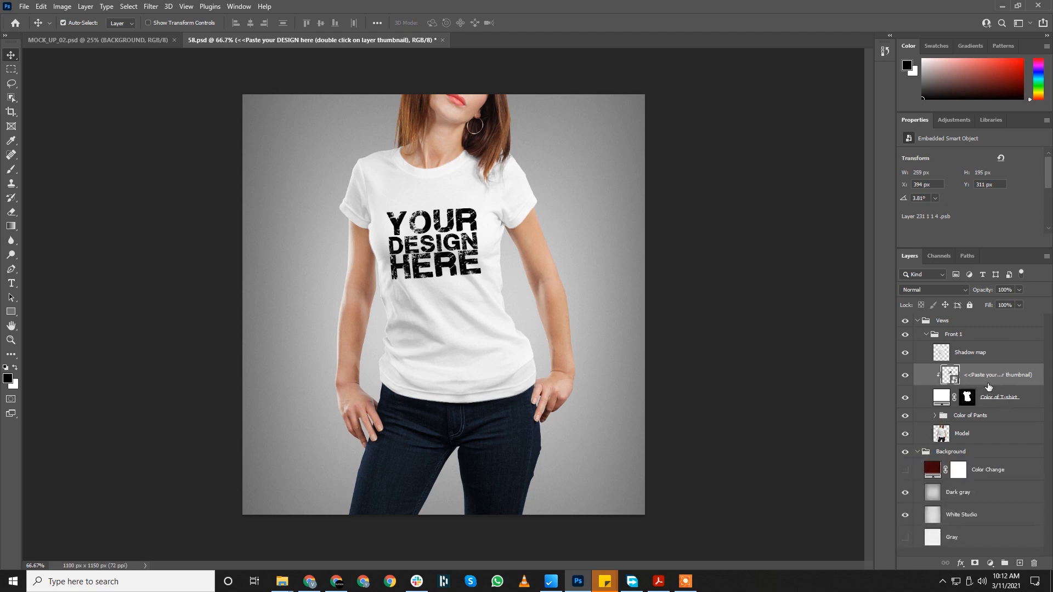
Step: Collapse and re-expand the Views and Front 1 groups, and select the "<<Paste your DESIGN here" smart object layer
{"action": "left_click", "coordinate": [926, 336]}
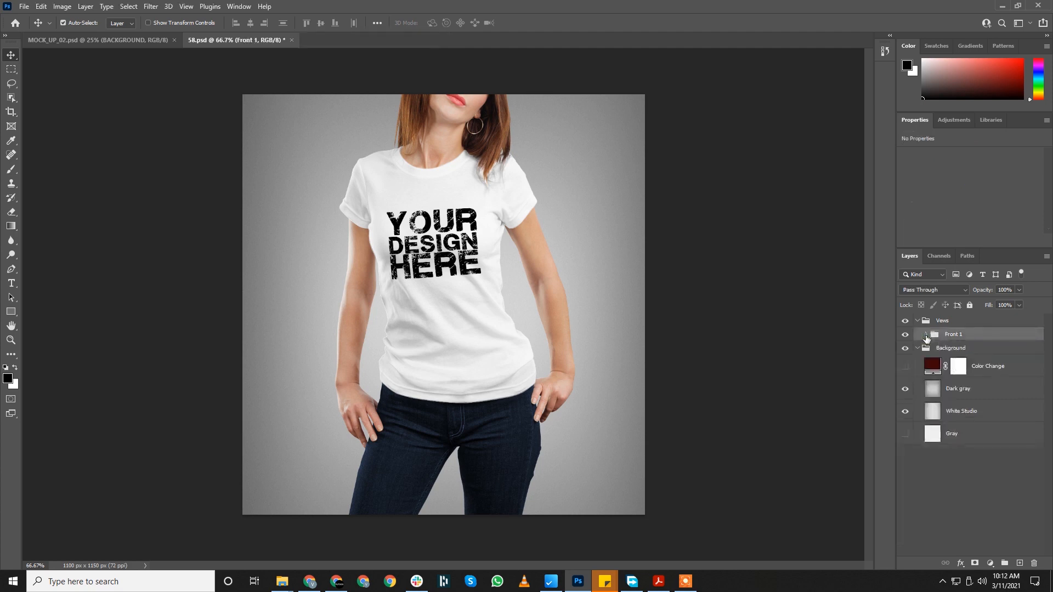
{"action": "left_click", "coordinate": [917, 321]}
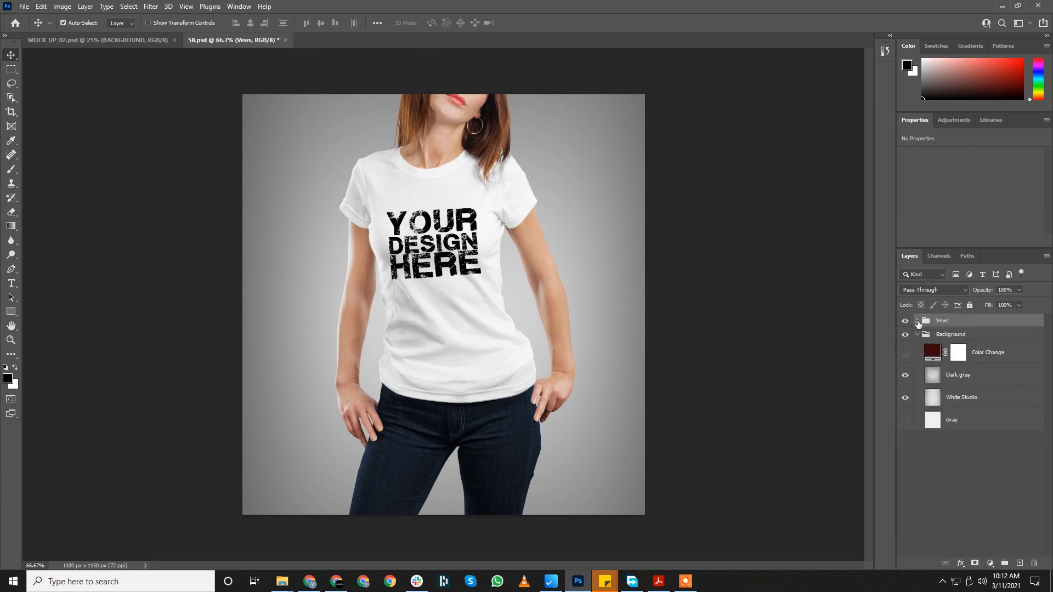
{"action": "left_click", "coordinate": [917, 321]}
{"action": "left_click", "coordinate": [926, 335]}
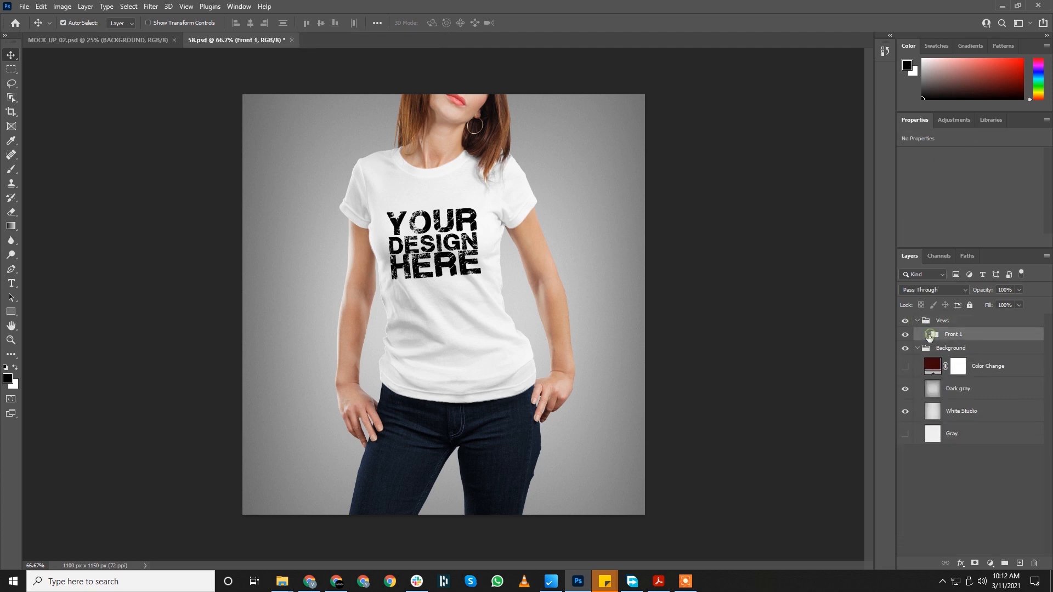
{"action": "left_click", "coordinate": [926, 336]}
{"action": "left_click", "coordinate": [946, 384]}
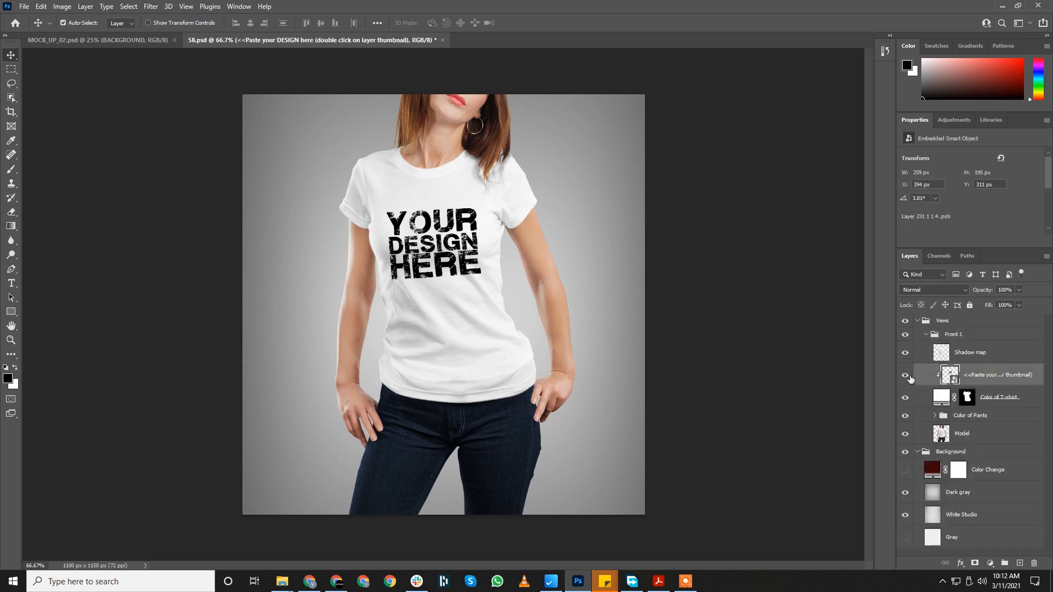
Step: Duplicate the "<<Paste your DESIGN here" smart object layer and delete the copy
{"action": "left_click", "coordinate": [908, 376]}
{"action": "key", "text": "ctrl+j"}
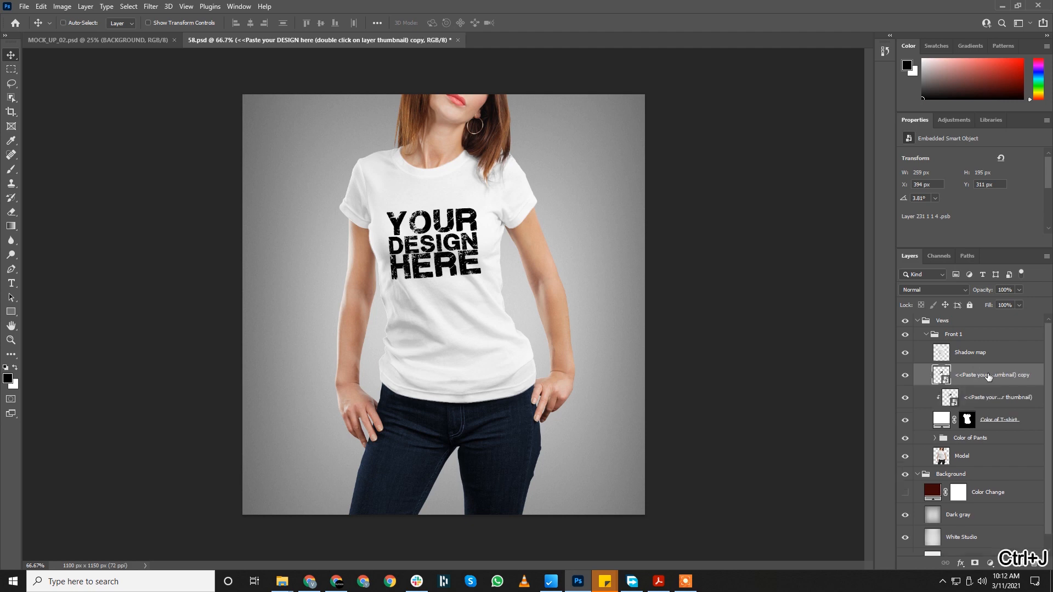
{"action": "left_click_drag", "start_coordinate": [985, 375], "coordinate": [1034, 563]}
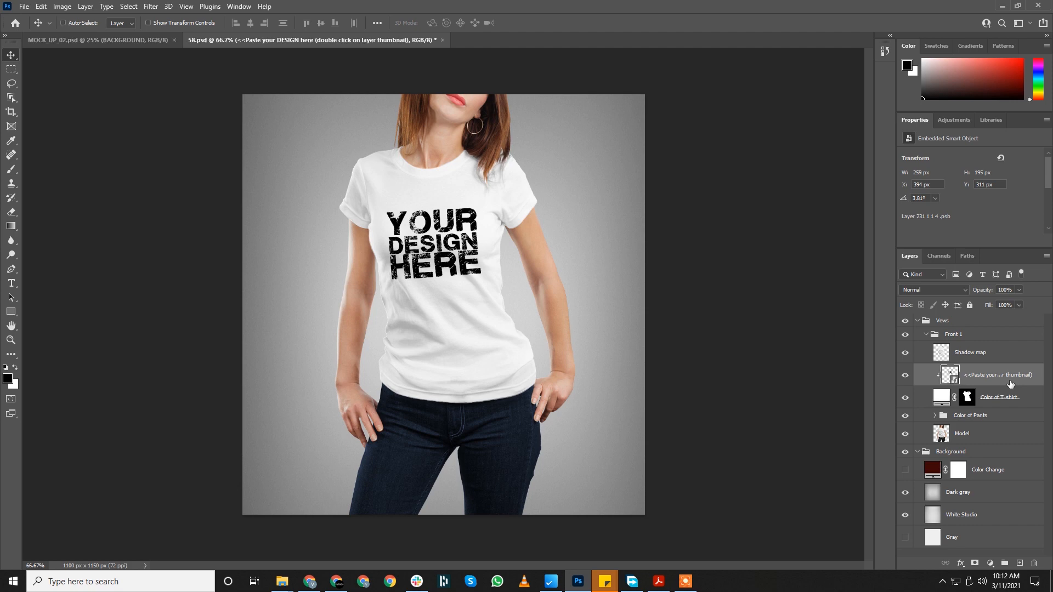
Step: Check the transform bounds of the design smart object in 58.psd and open its contents for editing
{"action": "key", "text": "ctrl+t"}
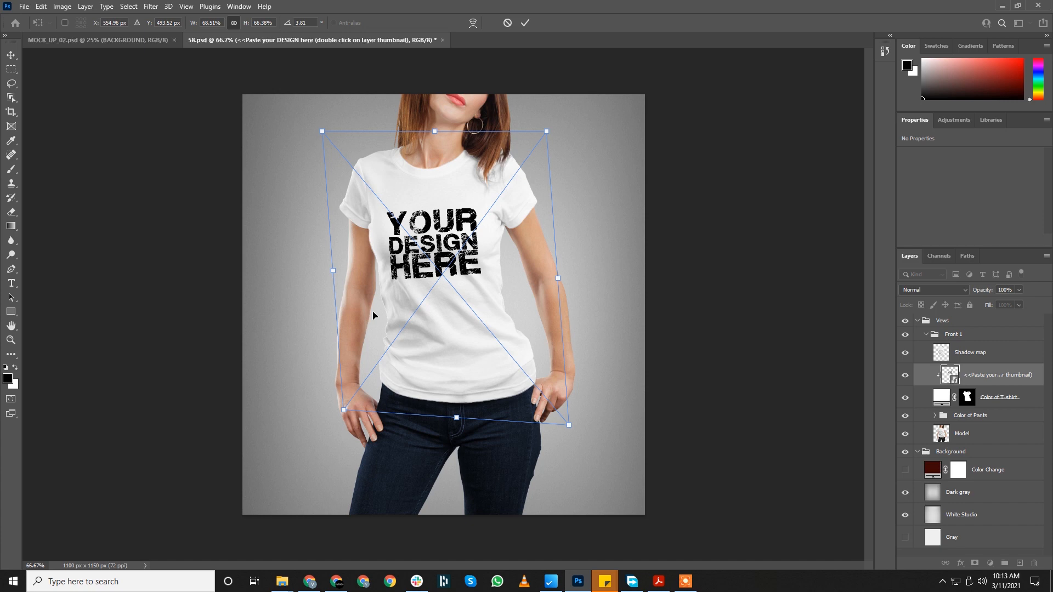
{"action": "key", "text": "Return"}
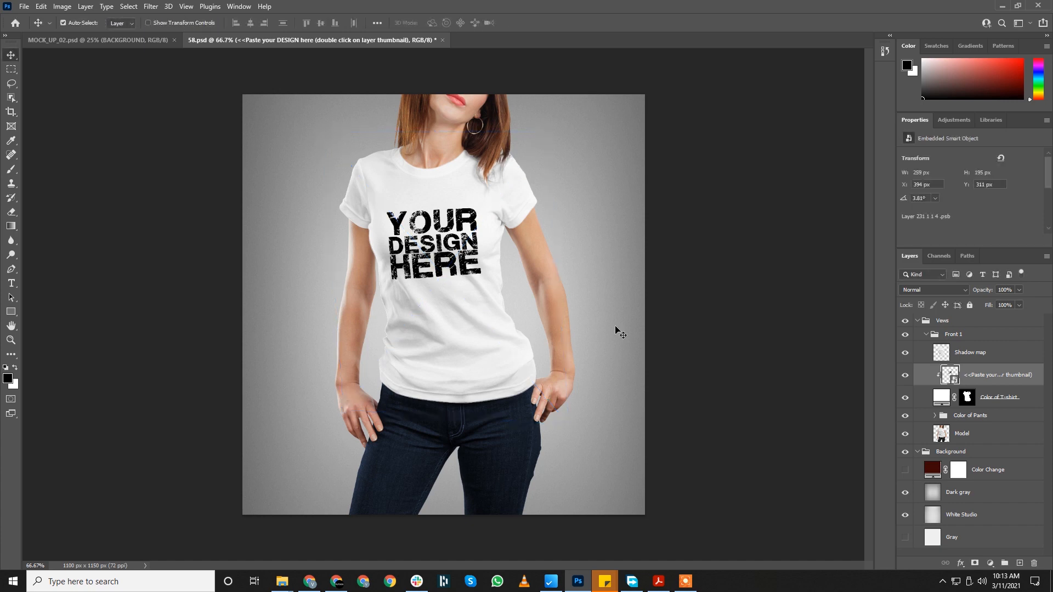
{"action": "double_click", "coordinate": [953, 381]}
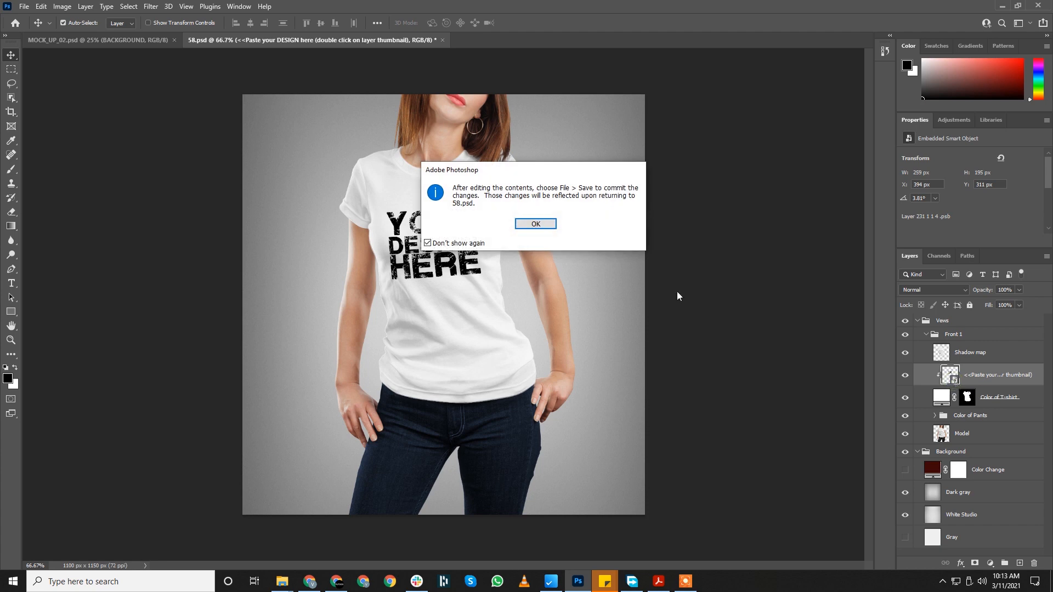
{"action": "left_click", "coordinate": [536, 225]}
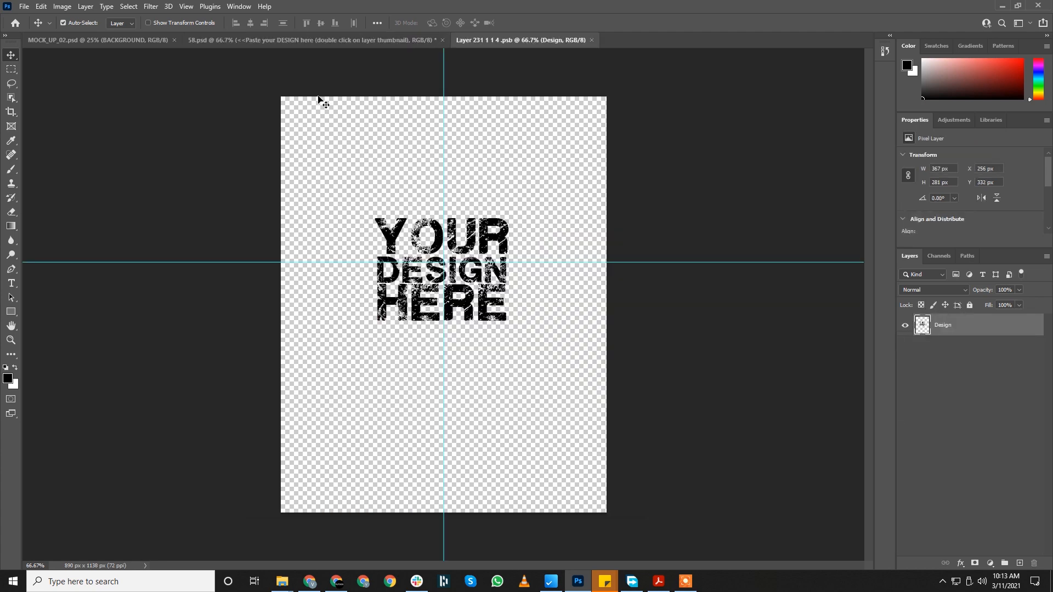
Step: Select the whole smart object canvas and check its image size in pixels without changing it
{"action": "left_click", "coordinate": [11, 70]}
{"action": "left_click_drag", "start_coordinate": [276, 94], "coordinate": [684, 570]}
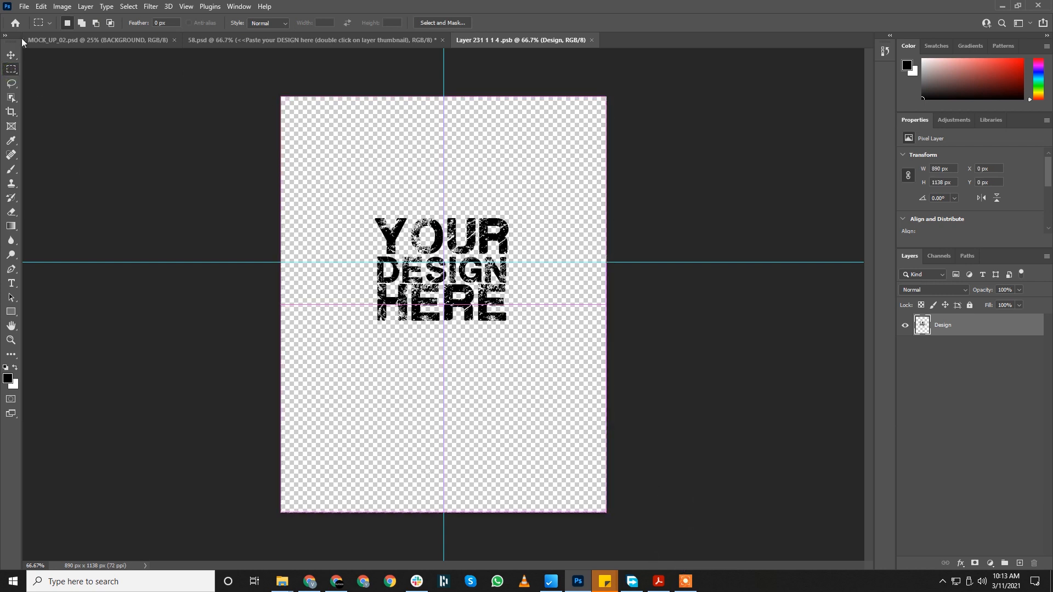
{"action": "left_click", "coordinate": [63, 6]}
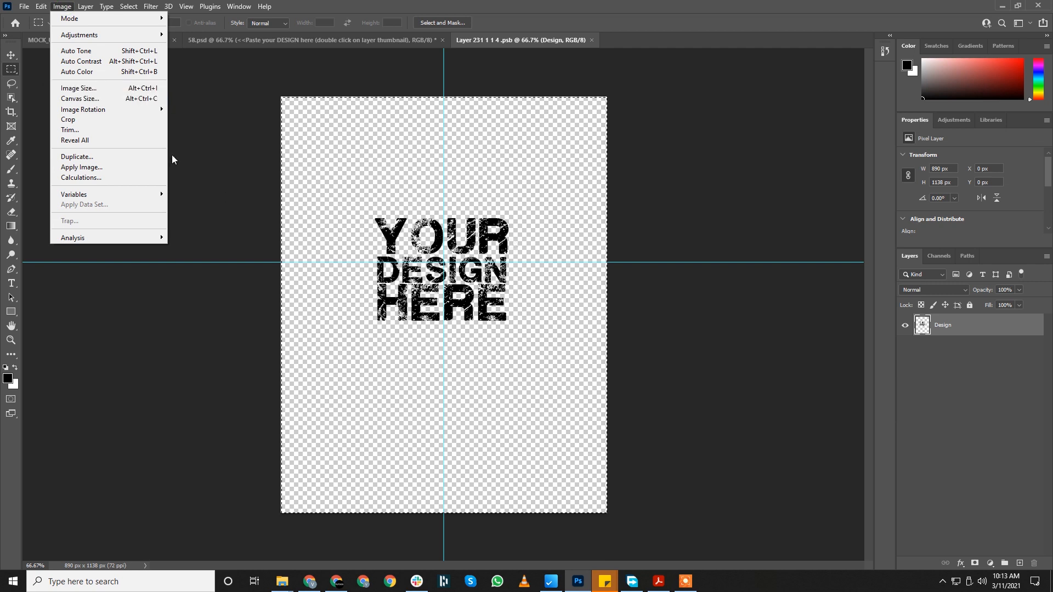
{"action": "left_click", "coordinate": [116, 88]}
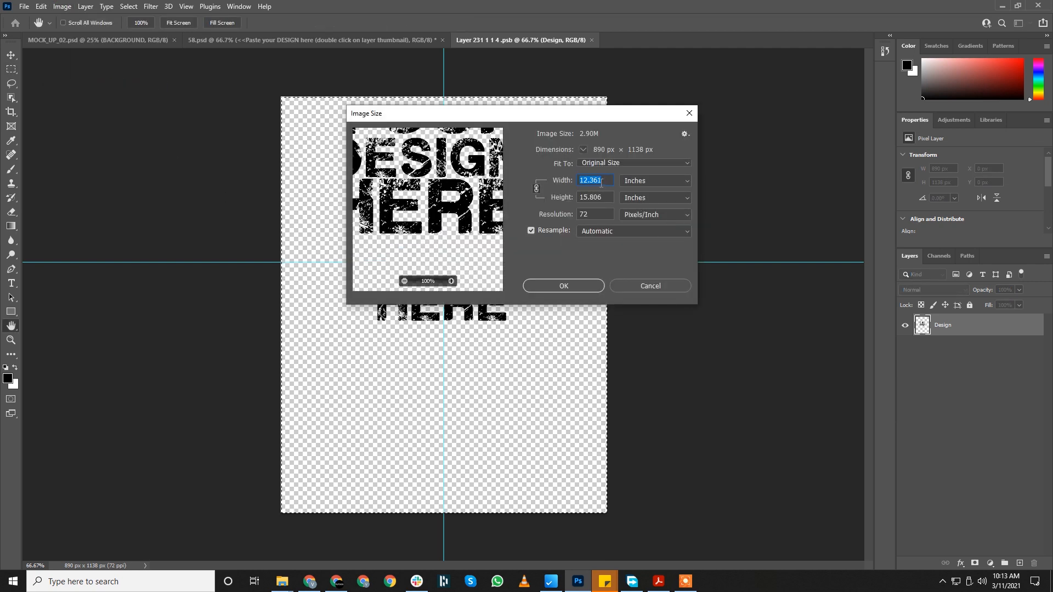
{"action": "left_click", "coordinate": [655, 181]}
{"action": "left_click", "coordinate": [639, 192]}
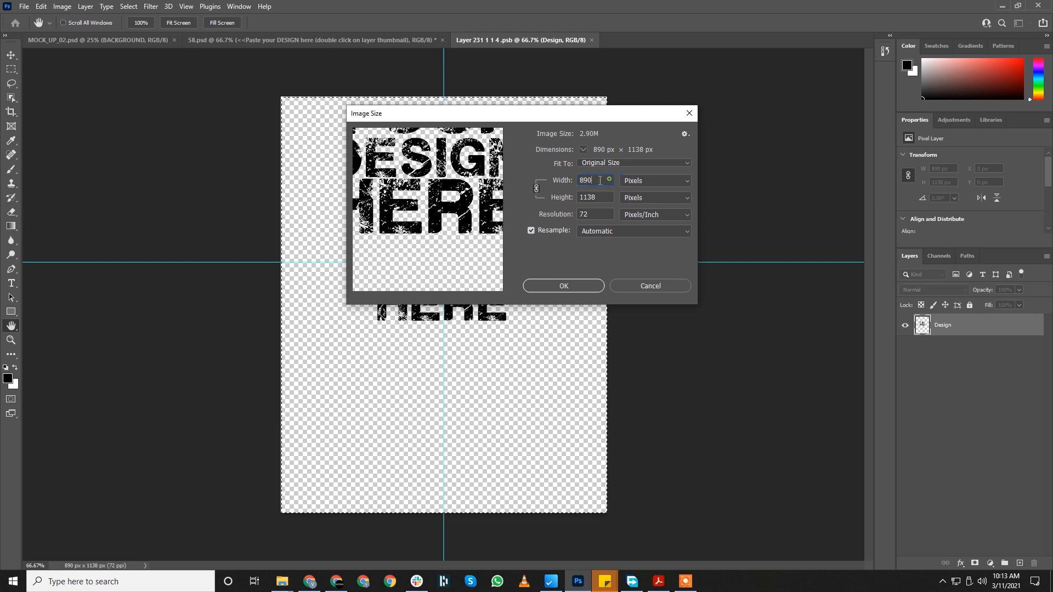
{"action": "double_click", "coordinate": [606, 199]}
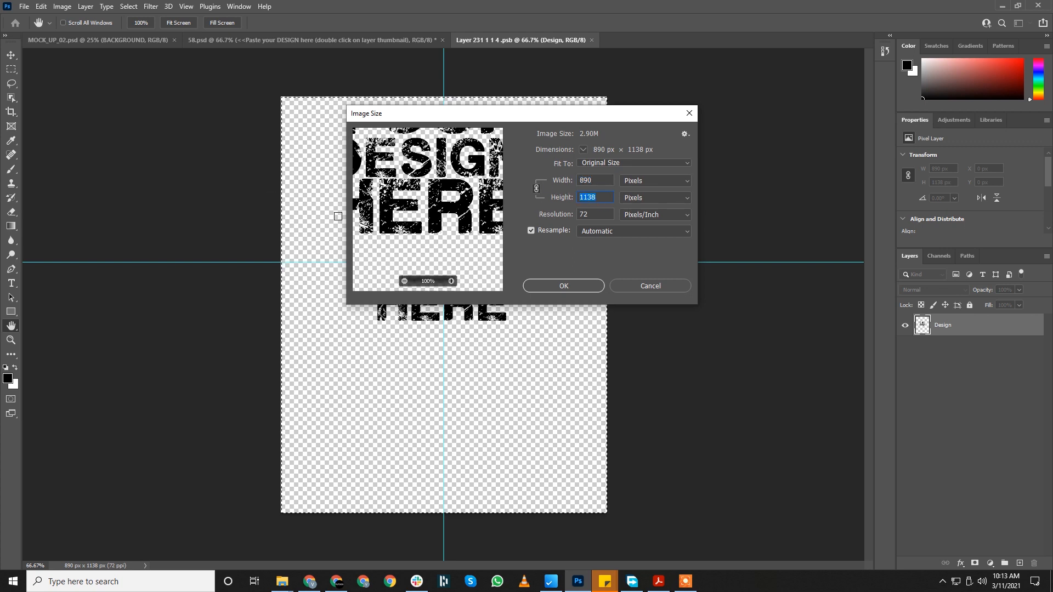
{"action": "left_click", "coordinate": [650, 286]}
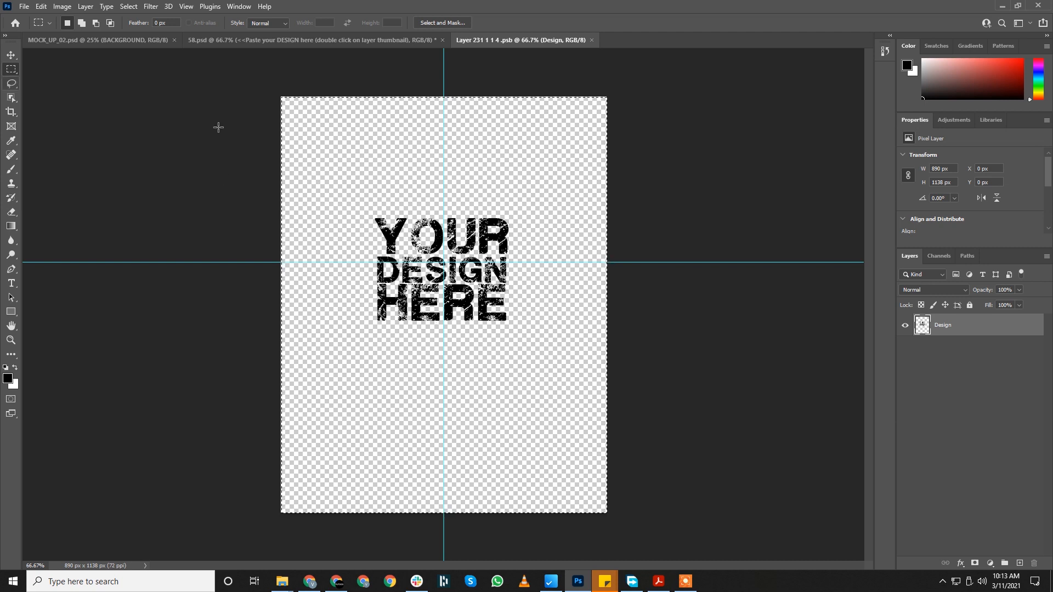
Step: Clear the canvas selection, outline the YOUR DESIGN HERE text with a marquee and deselect it
{"action": "key", "text": "ctrl+d"}
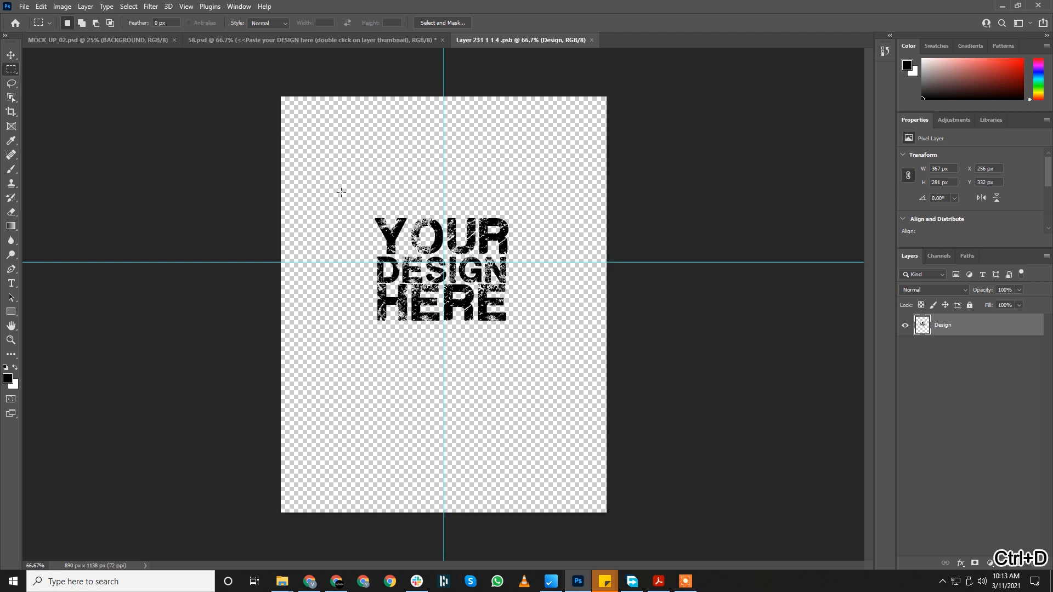
{"action": "left_click_drag", "start_coordinate": [345, 196], "coordinate": [522, 328]}
{"action": "key", "text": "ctrl+d"}
Step: Switch to File Explorer and open amerika-kapitany-kisfiu.png and vegyész póló.png from the rethereisaproblemwiththeprogram folder in Photoshop
{"action": "mouse_move", "coordinate": [282, 582]}
{"action": "left_click", "coordinate": [186, 526]}
{"action": "left_click", "coordinate": [248, 99]}
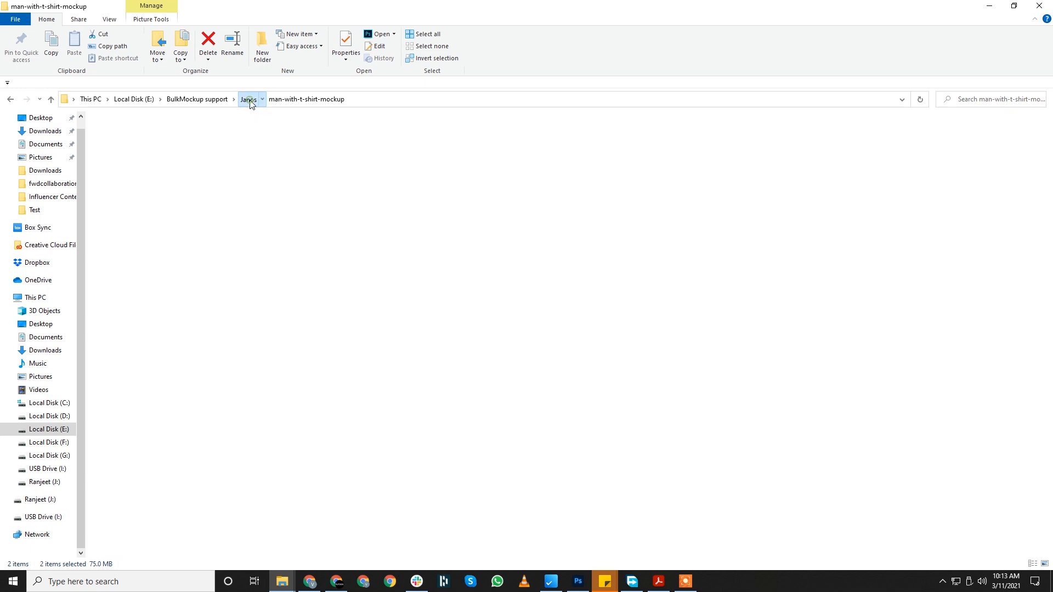
{"action": "double_click", "coordinate": [302, 185]}
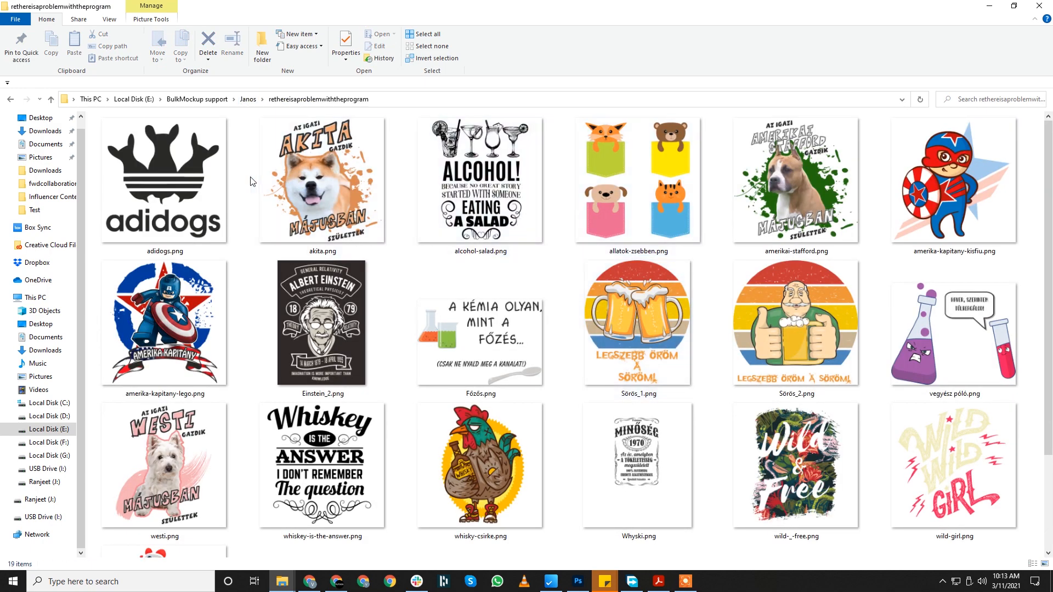
{"action": "left_click", "coordinate": [966, 332]}
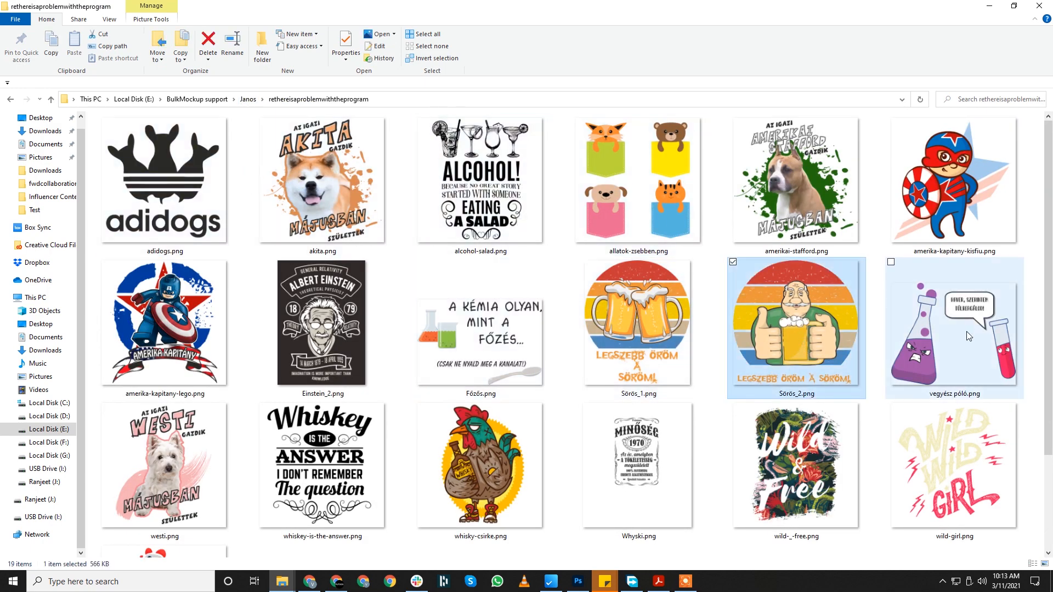
{"action": "left_click", "coordinate": [943, 203], "text": "ctrl"}
{"action": "left_click_drag", "start_coordinate": [943, 203], "coordinate": [667, 17]}
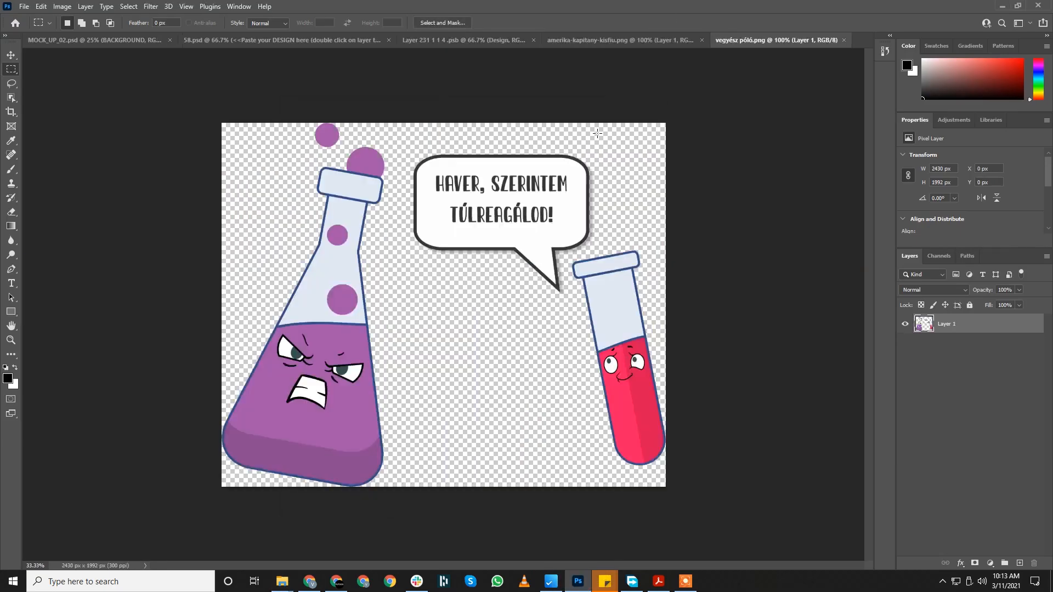
Step: Close both design PNGs and outline the placeholder text in the smart object with a temporary marquee selection
{"action": "key", "text": "ctrl+w"}
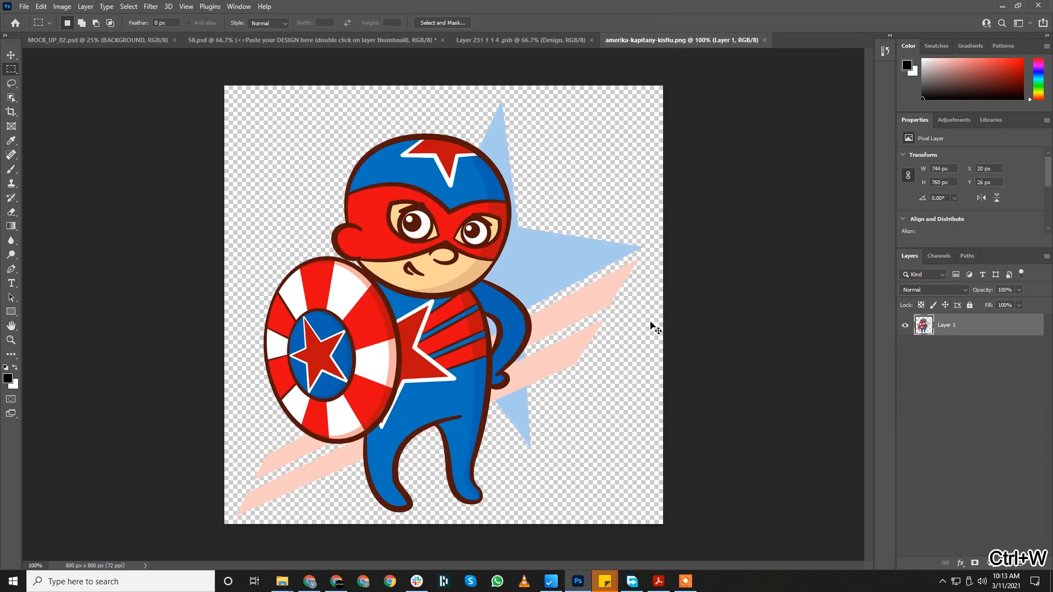
{"action": "key", "text": "ctrl+w"}
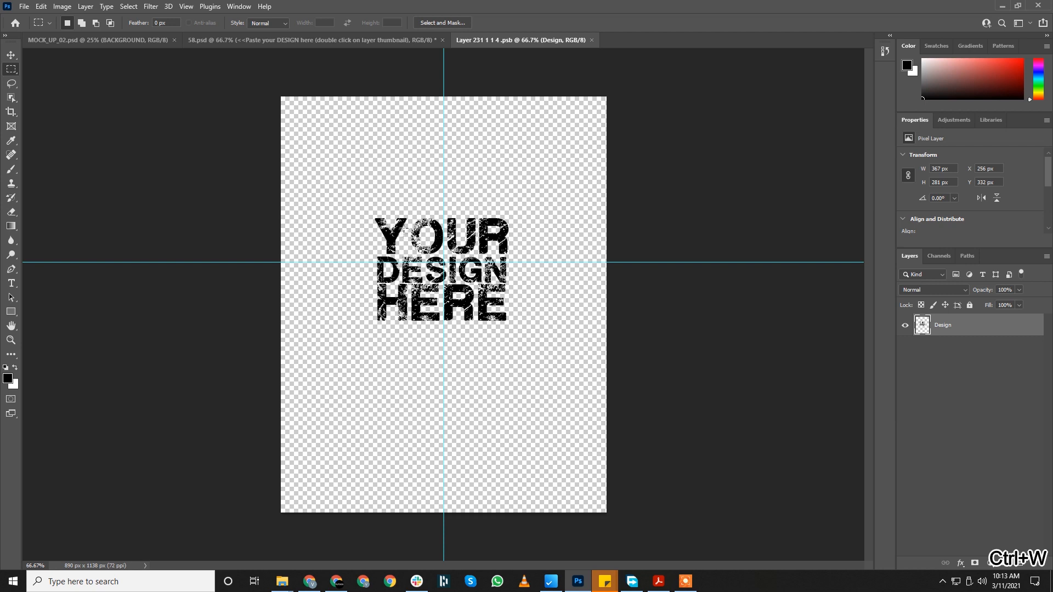
{"action": "left_click_drag", "start_coordinate": [364, 213], "coordinate": [503, 324]}
{"action": "key", "text": "ctrl+d"}
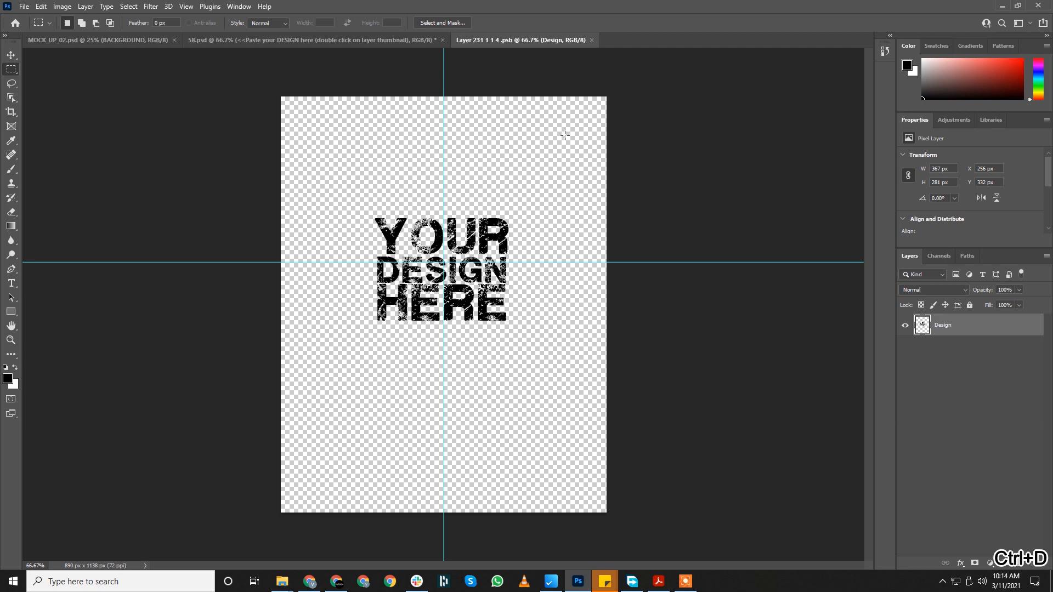
Step: Scale the Design layer up proportionally to about 887 × 679 px so it spans the canvas width
{"action": "key", "text": "ctrl+t"}
{"action": "left_click_drag", "start_coordinate": [442, 215], "coordinate": [444, 145]}
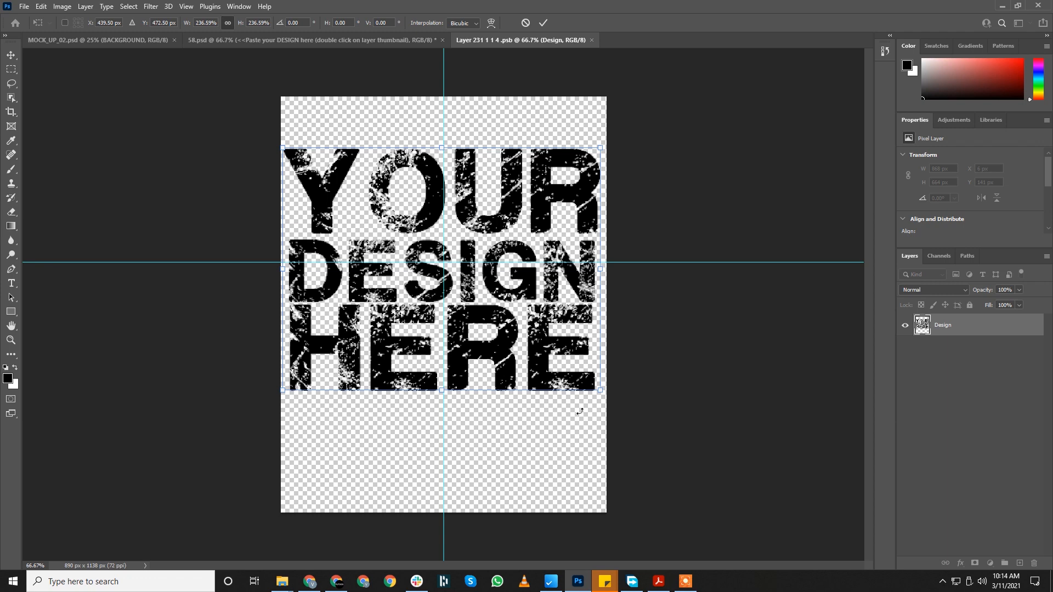
{"action": "left_click_drag", "start_coordinate": [603, 391], "coordinate": [606, 399]}
{"action": "key", "text": "Return"}
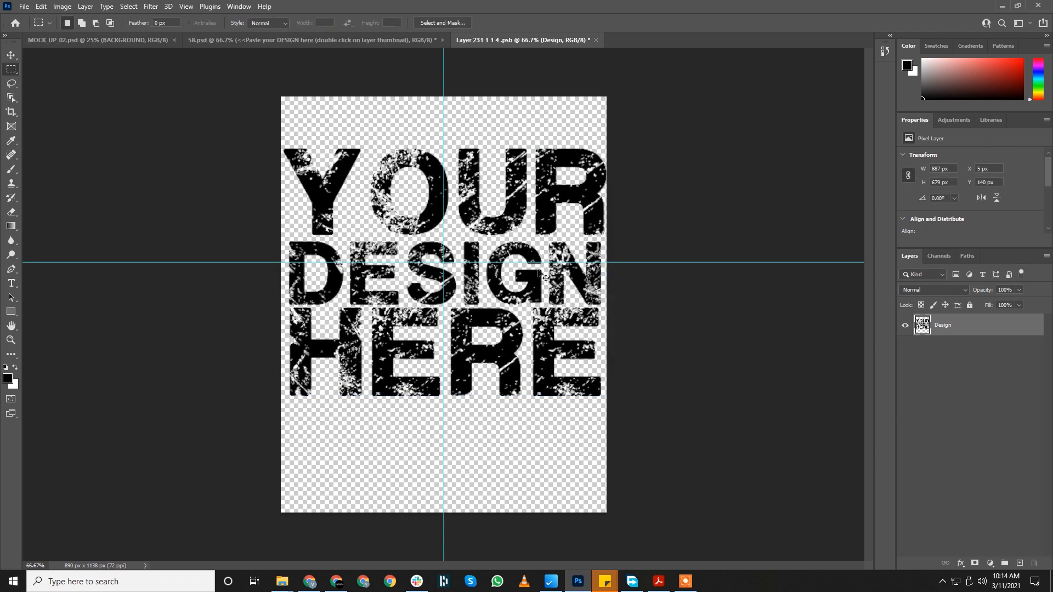
Step: Center the enlarged Design layer on the canvas, then save and close the smart object's contents
{"action": "key", "text": "ctrl+a"}
{"action": "left_click", "coordinate": [10, 55]}
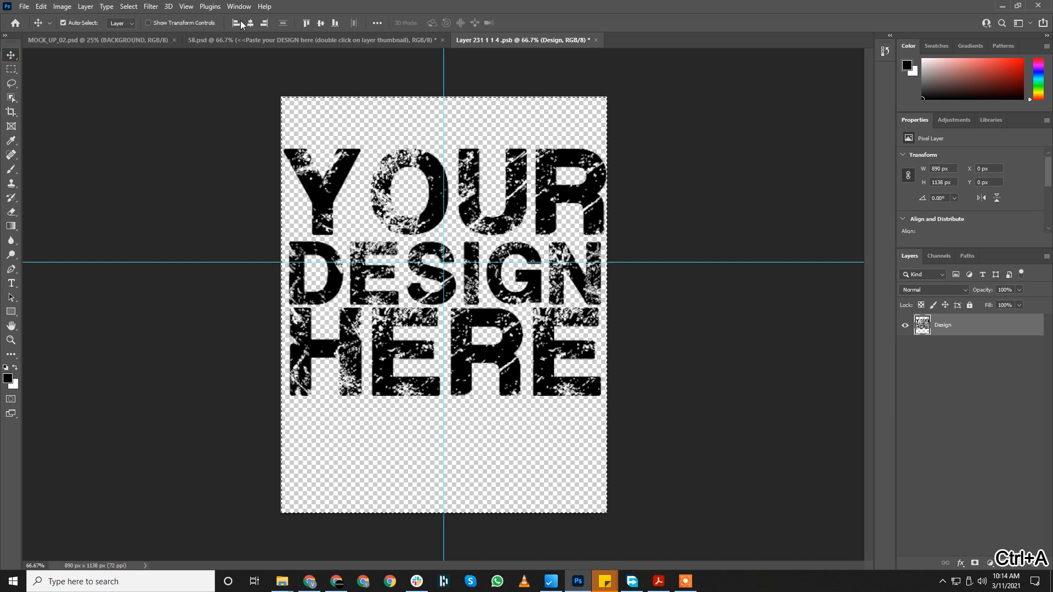
{"action": "left_click", "coordinate": [326, 23]}
{"action": "left_click", "coordinate": [326, 22]}
{"action": "key", "text": "ctrl+d"}
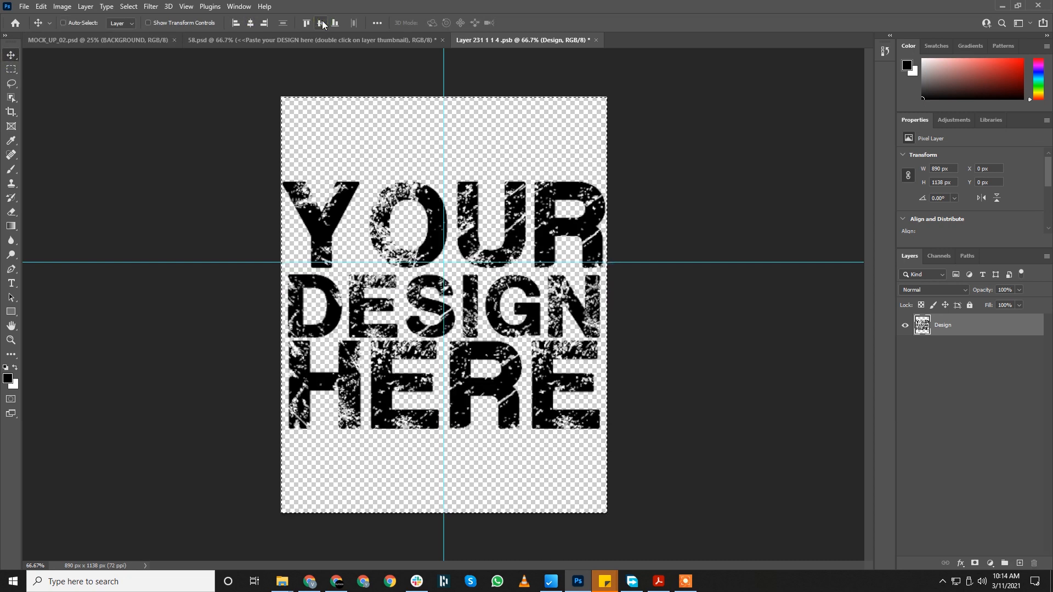
{"action": "key", "text": "ctrl+s"}
{"action": "key", "text": "ctrl+w"}
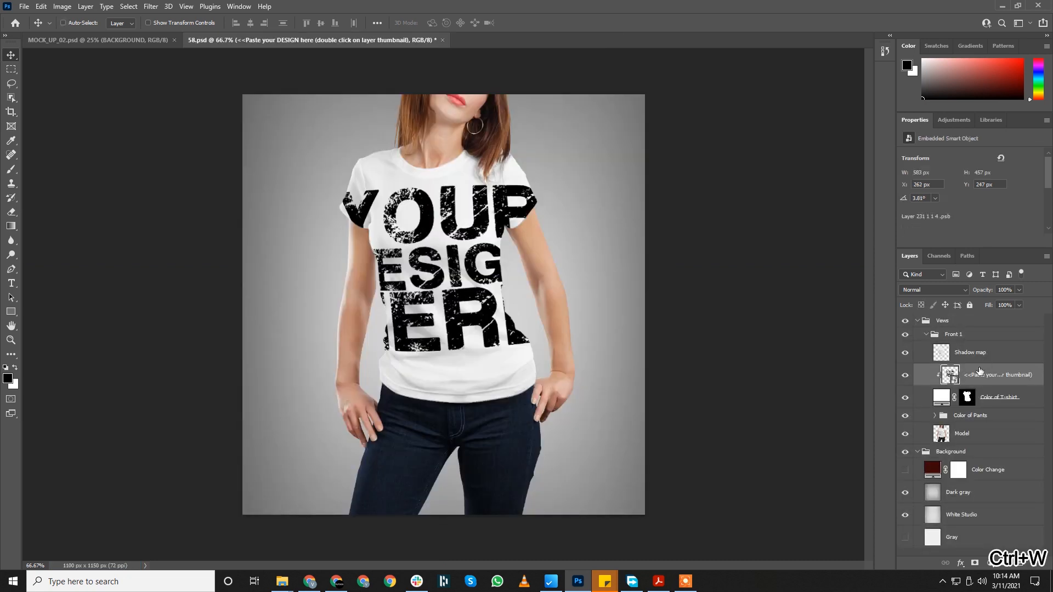
Step: Scale the design smart object down to about 32% width and 31% height, centered on the shirt's chest, and recheck its bounds
{"action": "key", "text": "ctrl+t"}
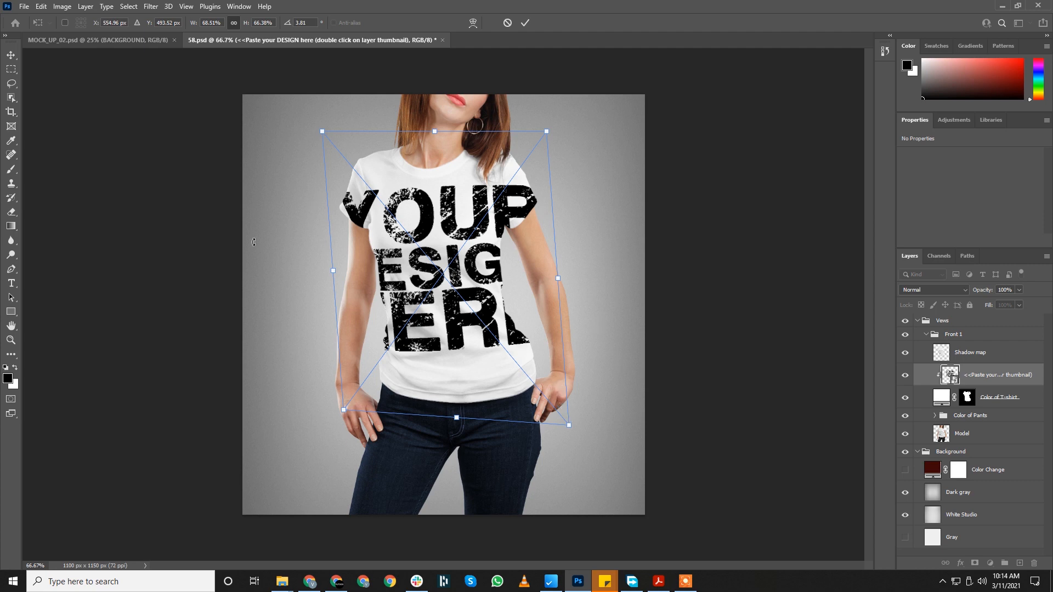
{"action": "left_click_drag", "start_coordinate": [570, 427], "coordinate": [498, 330]}
{"action": "left_click_drag", "start_coordinate": [458, 241], "coordinate": [446, 225]}
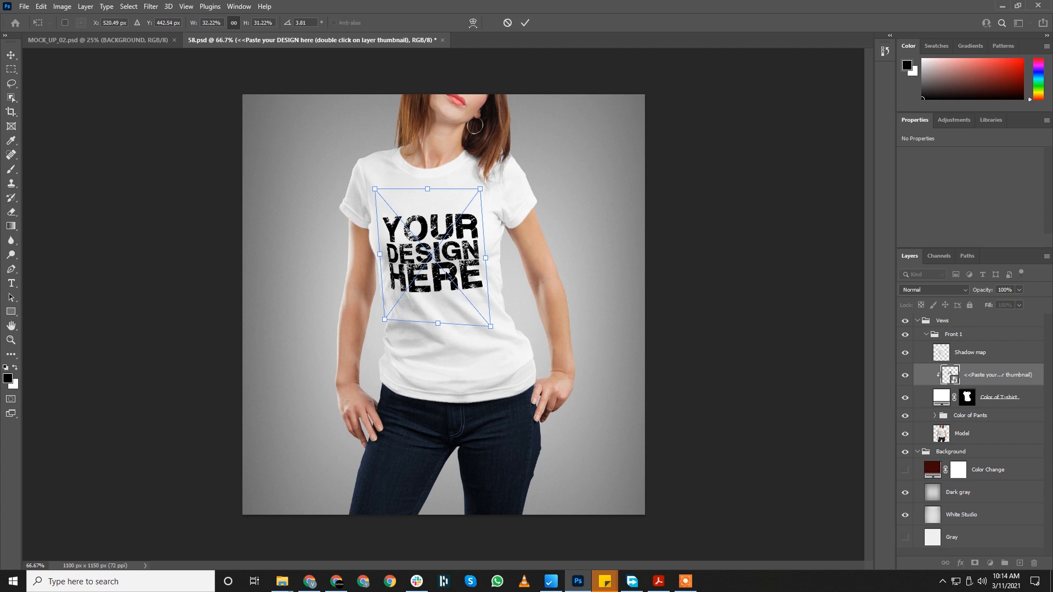
{"action": "key", "text": "Right"}
{"action": "key", "text": "Right"}
{"action": "key", "text": "Right"}
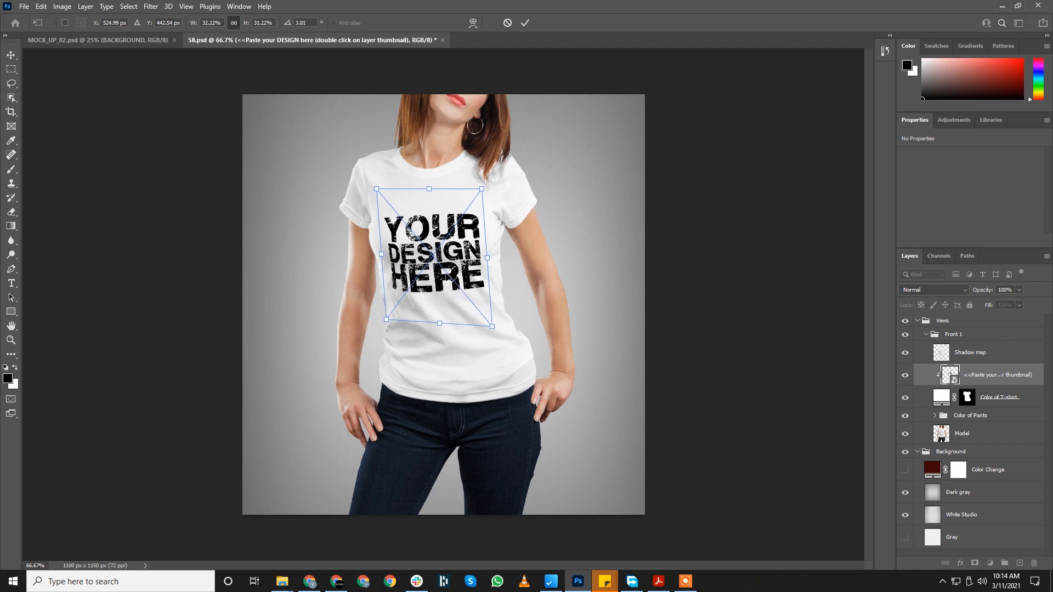
{"action": "key", "text": "Return"}
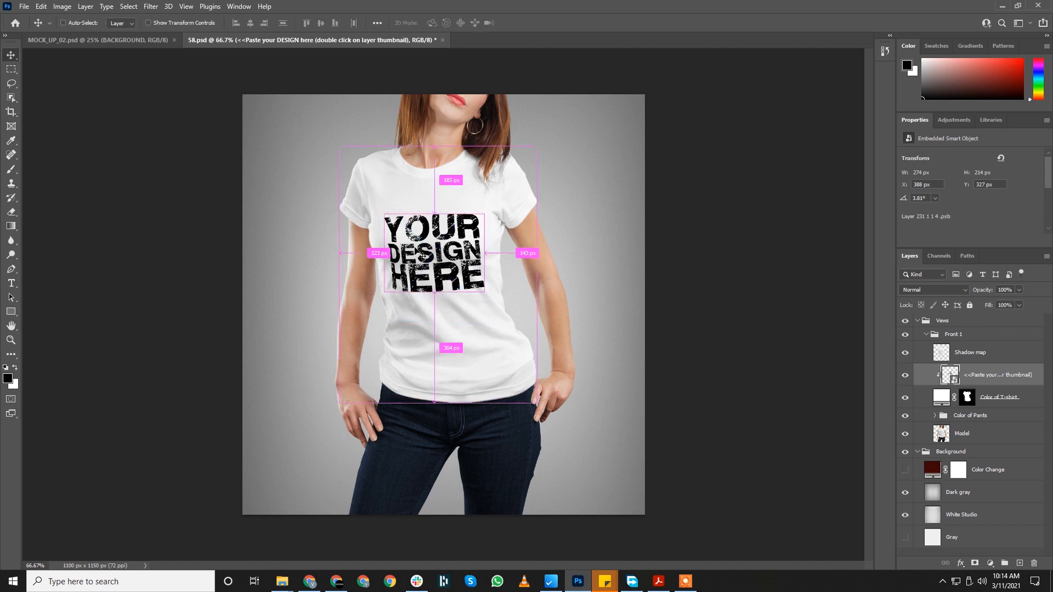
{"action": "key", "text": "ctrl+t"}
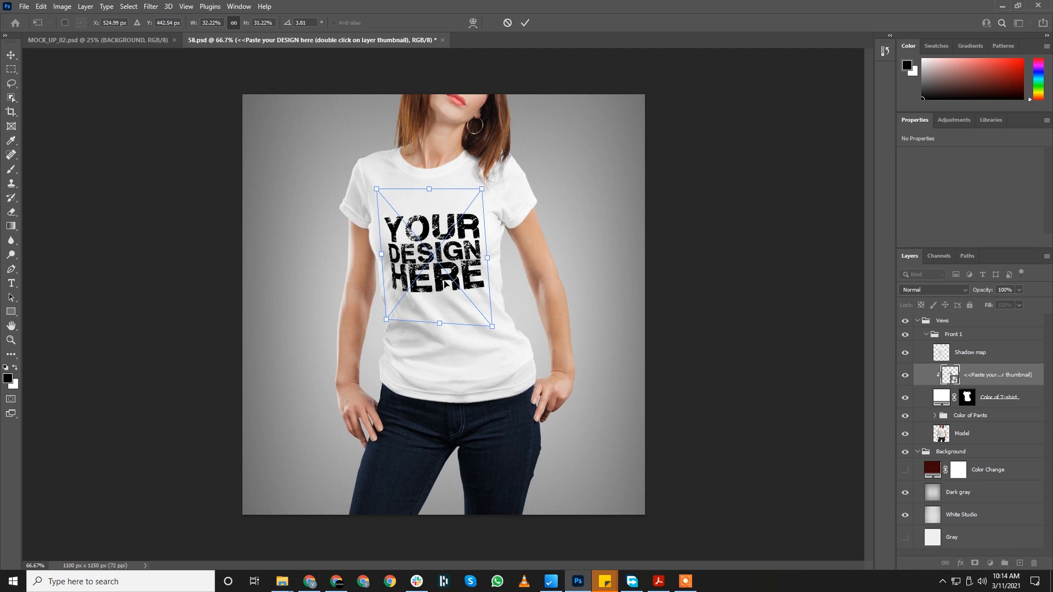
{"action": "key", "text": "Return"}
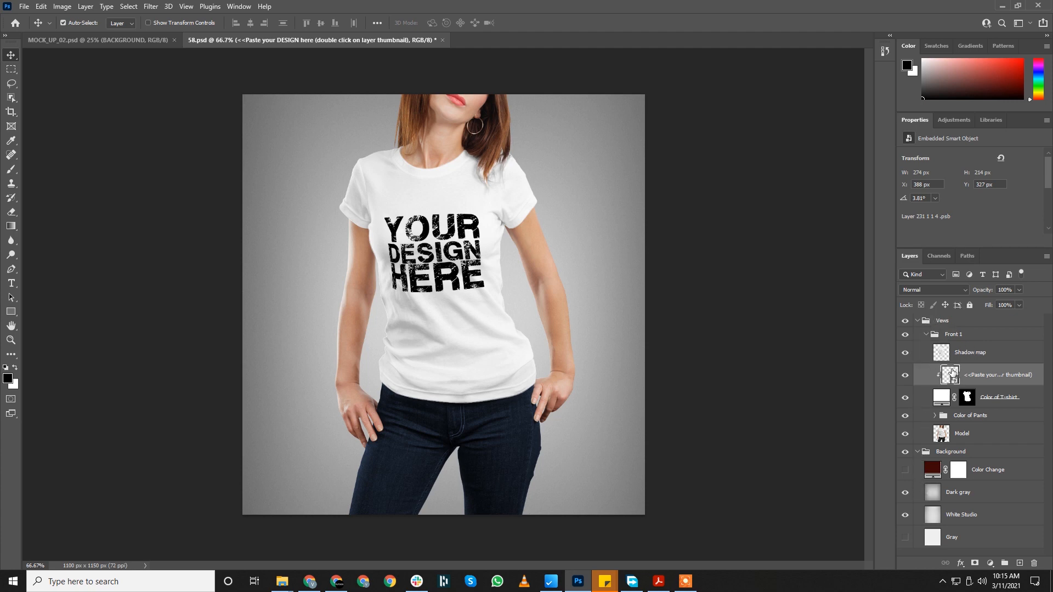
Step: Duplicate the design smart object layer, move the copy above the Views group, and collapse the Views and Background groups
{"action": "key", "text": "ctrl+j"}
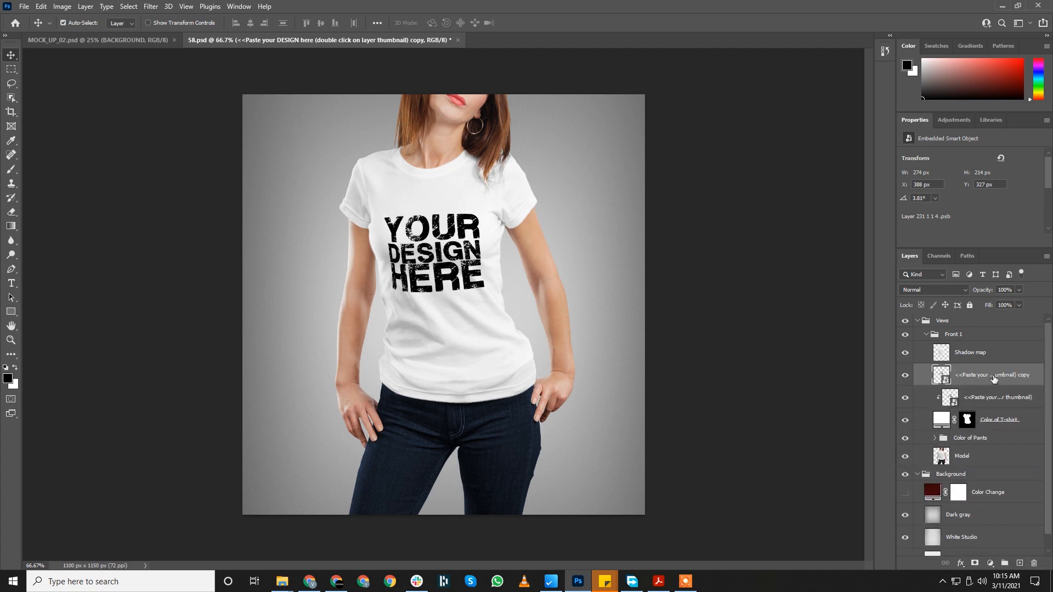
{"action": "left_click_drag", "start_coordinate": [997, 378], "coordinate": [995, 316]}
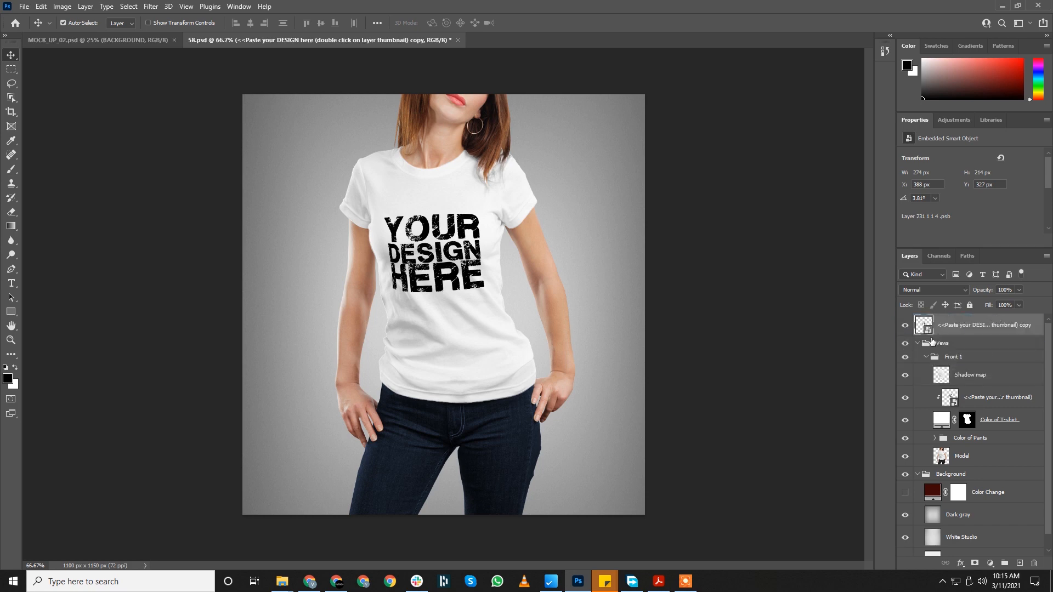
{"action": "left_click", "coordinate": [918, 344]}
{"action": "left_click", "coordinate": [917, 357]}
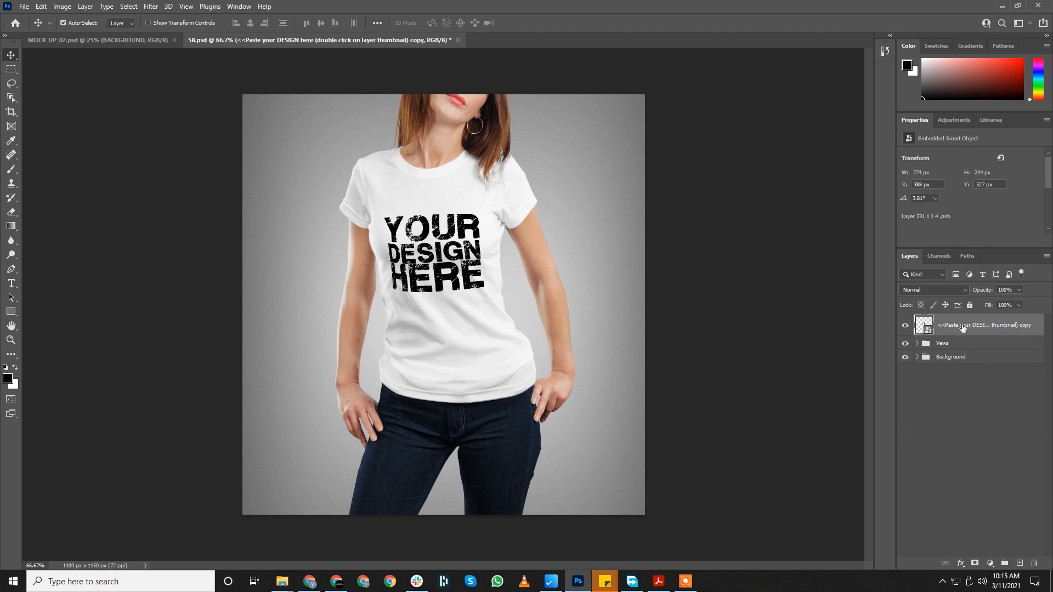
Step: Set the opacity and fill of the copied smart object layer to 0%
{"action": "left_click_drag", "start_coordinate": [989, 291], "coordinate": [694, 298]}
{"action": "left_click_drag", "start_coordinate": [991, 308], "coordinate": [651, 301]}
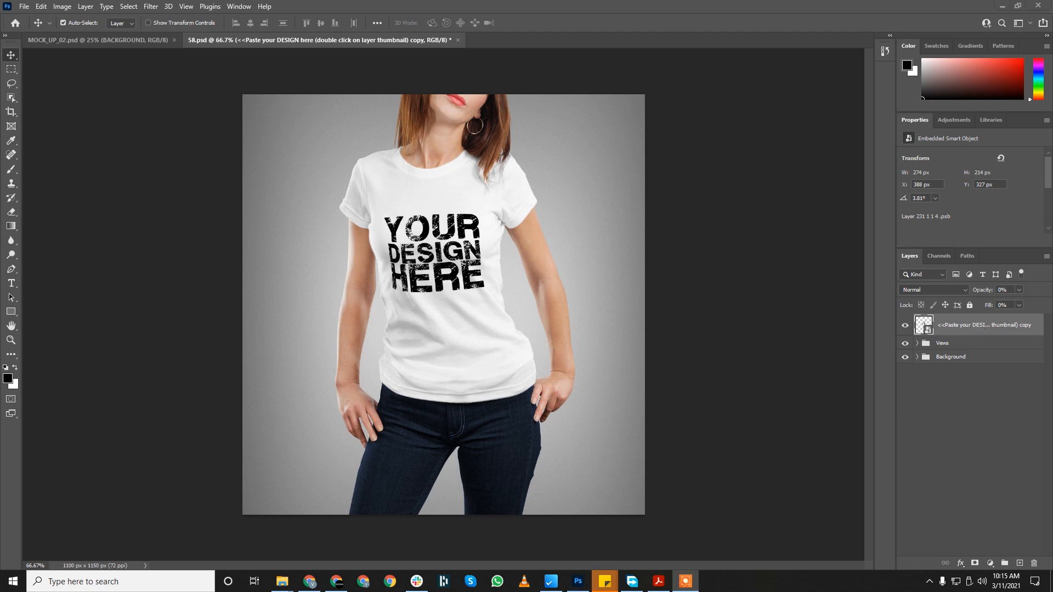
Step: Open the contents of the copied smart object and add a red Solid Color fill (#fc0000) clipped to the Design layer
{"action": "double_click", "coordinate": [930, 330]}
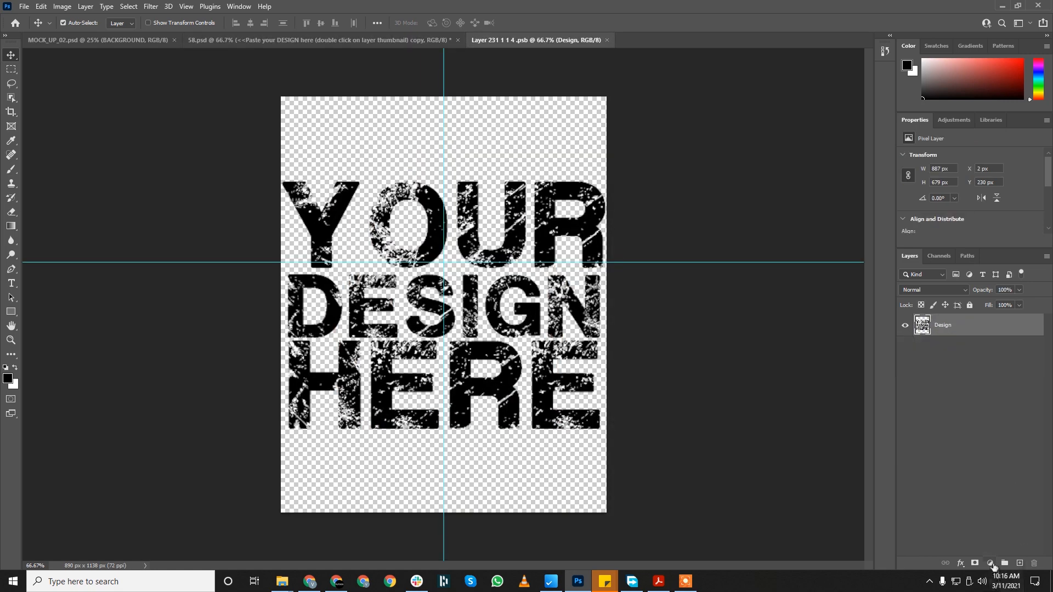
{"action": "left_click", "coordinate": [990, 564]}
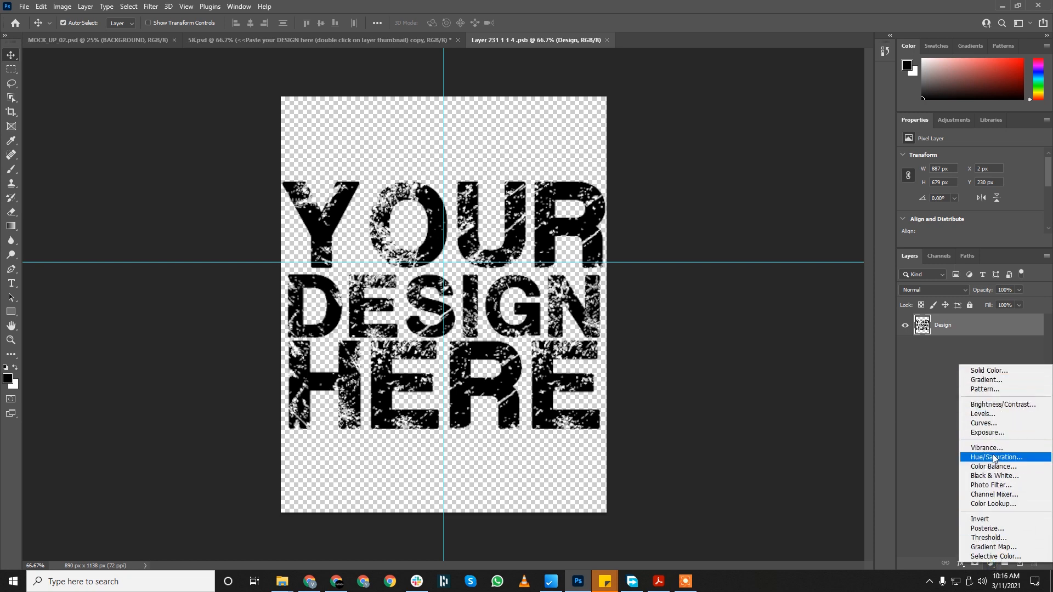
{"action": "left_click", "coordinate": [989, 371]}
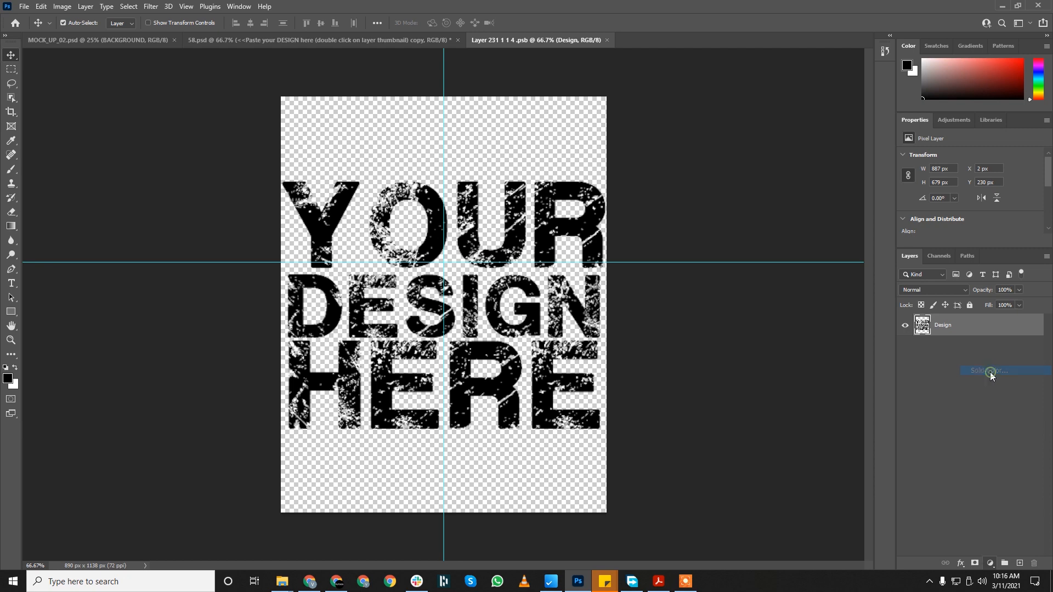
{"action": "left_click", "coordinate": [512, 151]}
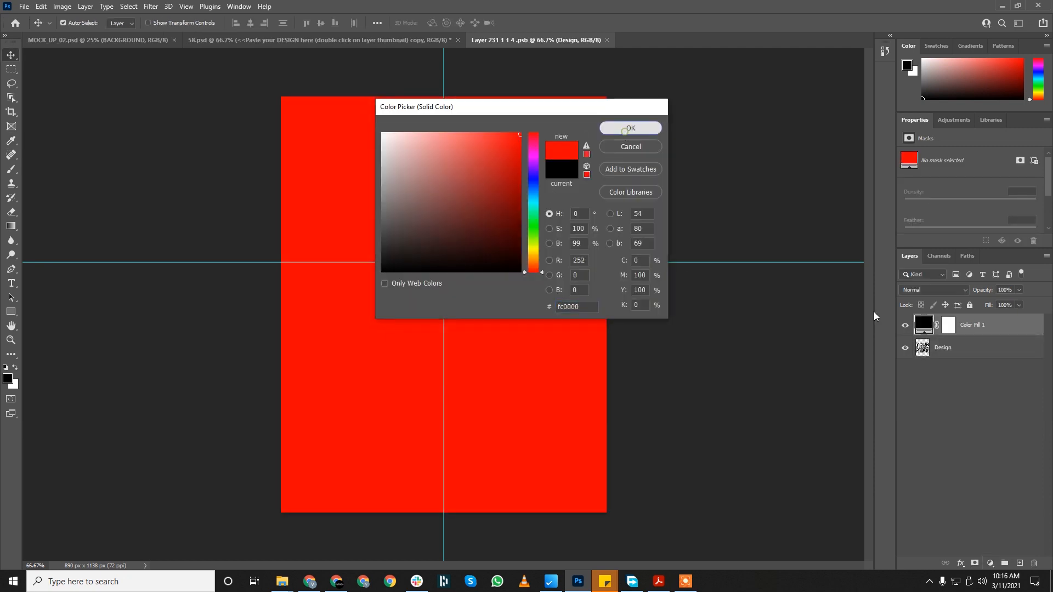
{"action": "key", "text": "Return"}
{"action": "left_click", "coordinate": [930, 337], "text": "alt"}
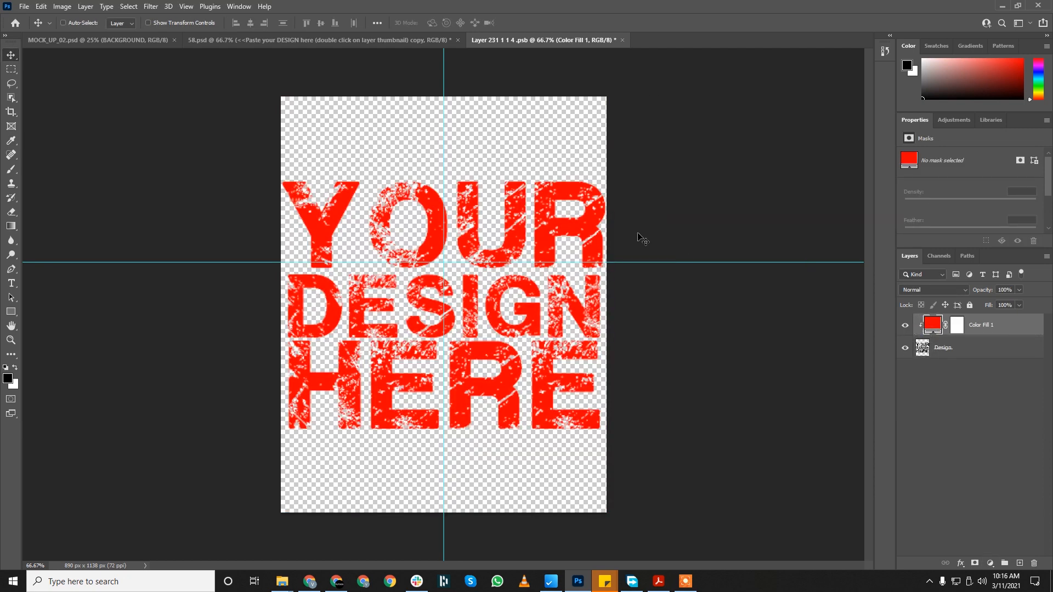
Step: Save and close the smart object's contents, and close 58.psd with its changes saved
{"action": "key", "text": "ctrl+s"}
{"action": "key", "text": "ctrl+w"}
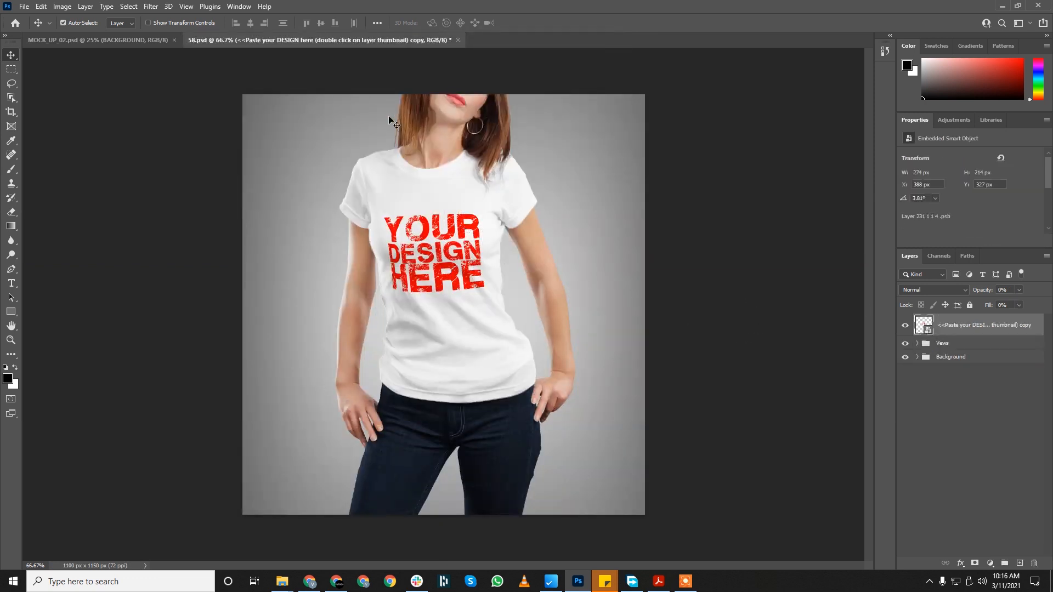
{"action": "left_click", "coordinate": [458, 40]}
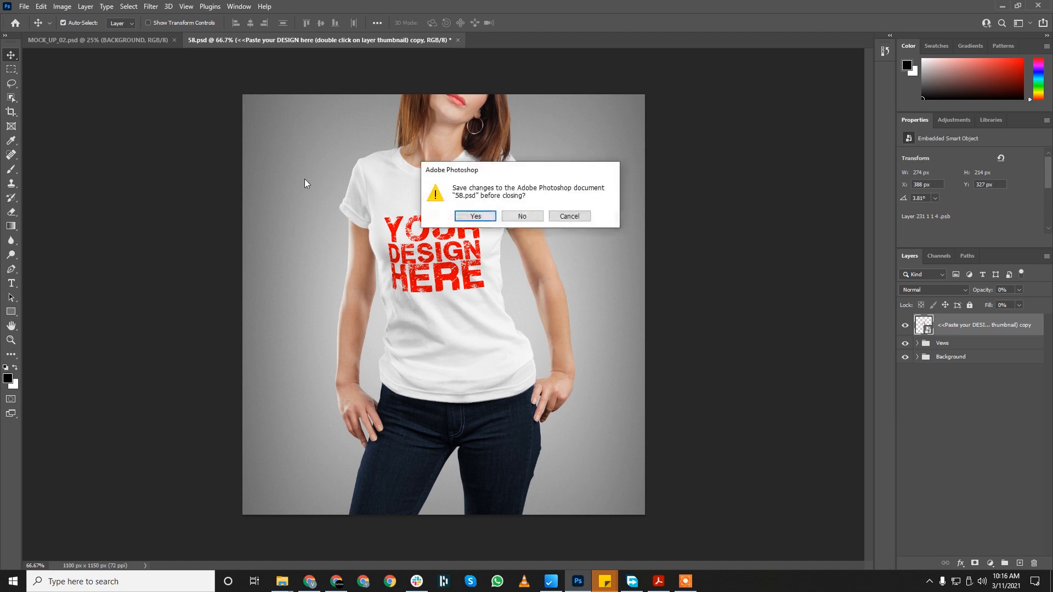
{"action": "left_click", "coordinate": [475, 216]}
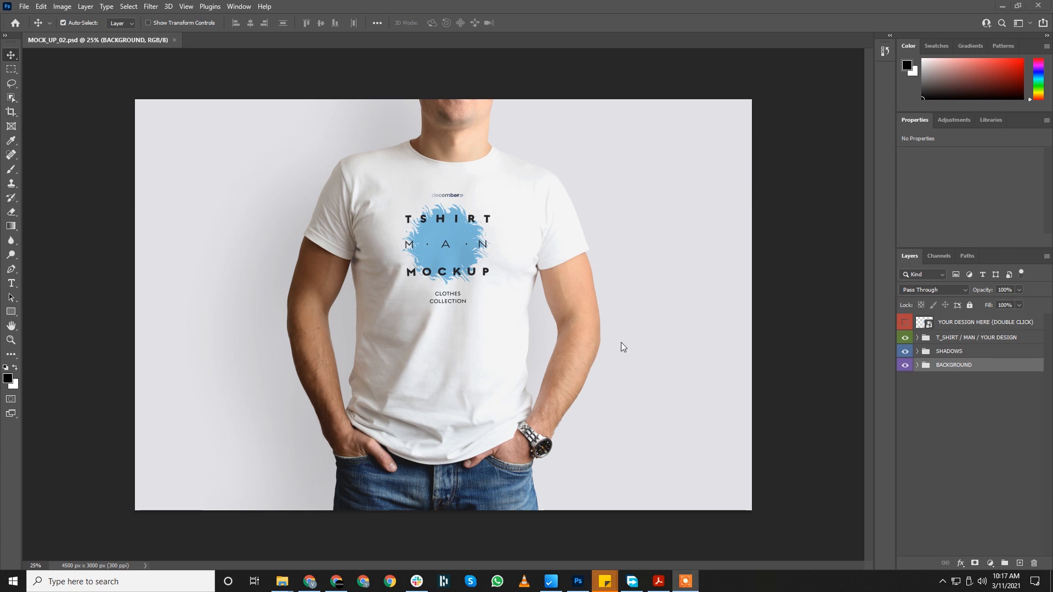
Step: Show the uppermost YOUR DESIGN HERE layer in MOCK_UP_02.psd and set its opacity and fill to 0%
{"action": "left_click", "coordinate": [951, 325]}
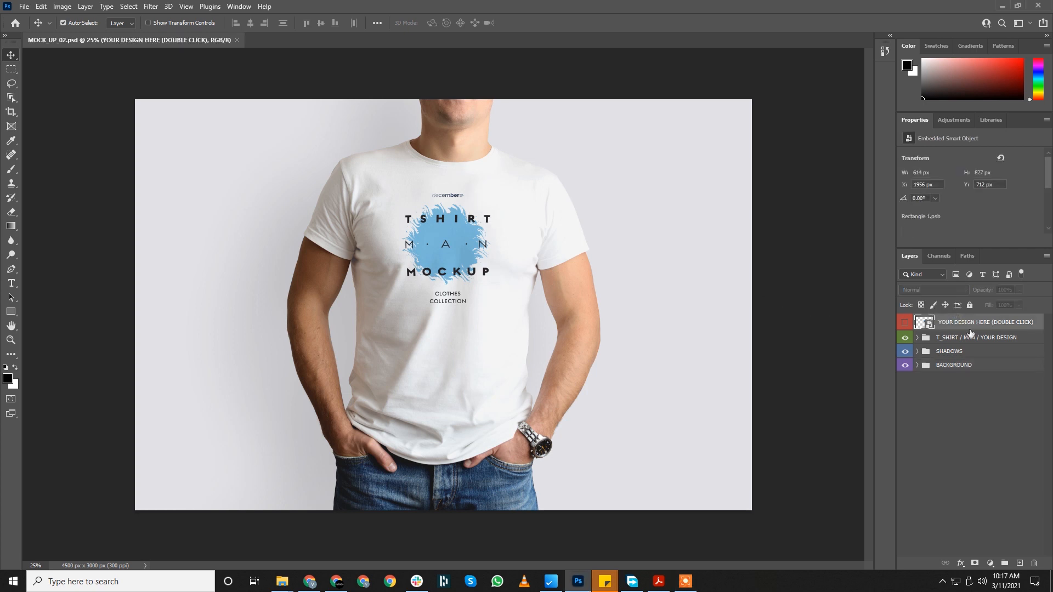
{"action": "left_click", "coordinate": [905, 322]}
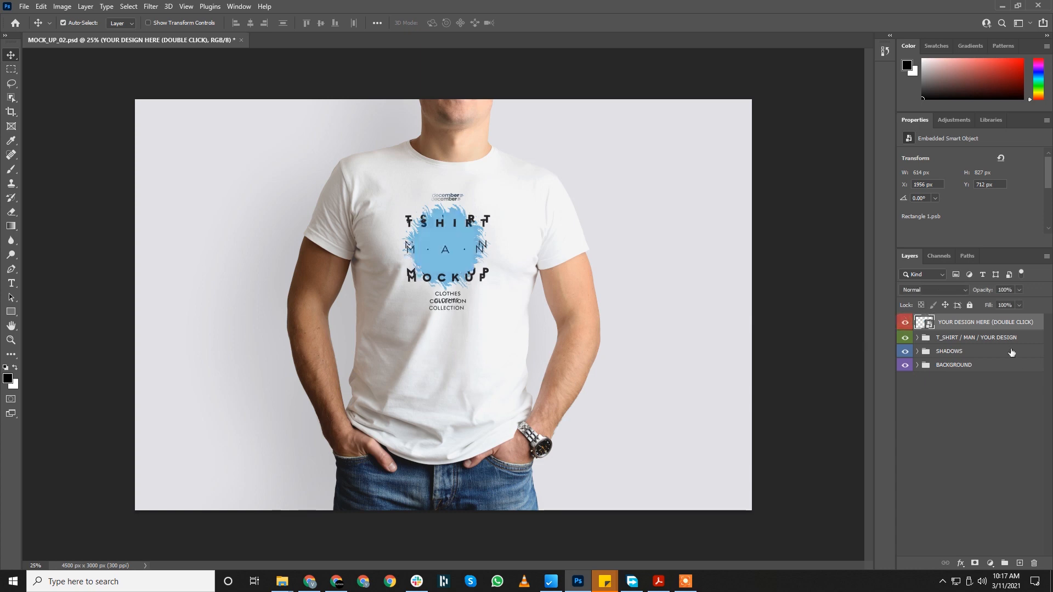
{"action": "left_click", "coordinate": [904, 324]}
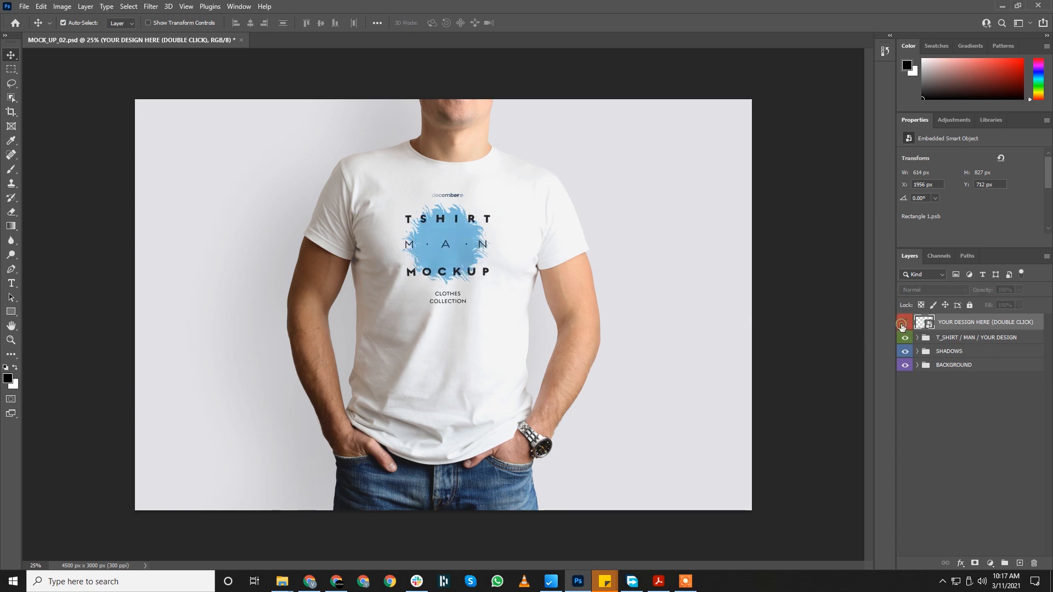
{"action": "left_click", "coordinate": [904, 324]}
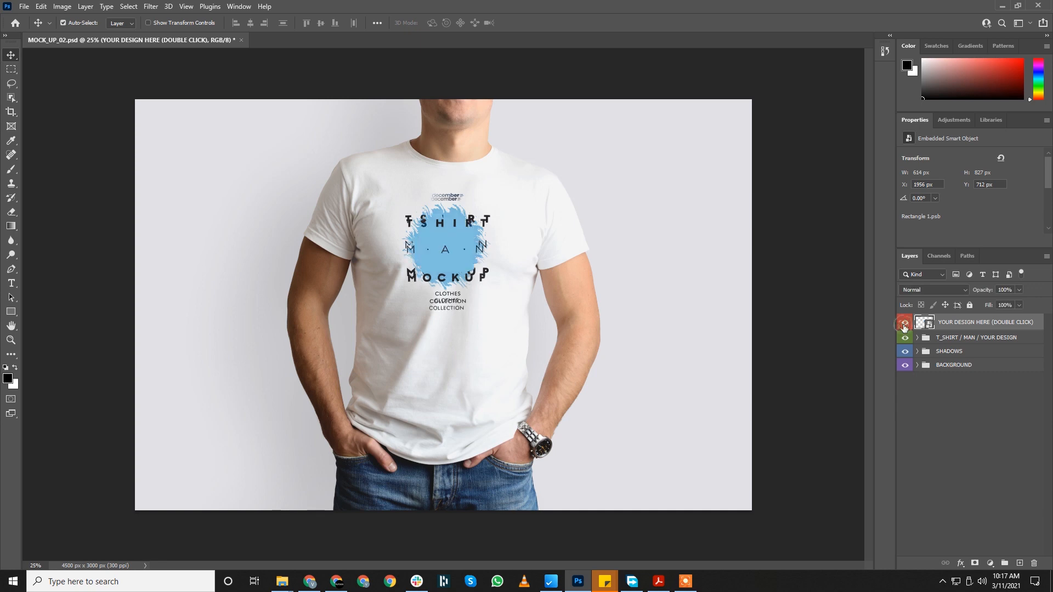
{"action": "left_click", "coordinate": [904, 325]}
{"action": "left_click", "coordinate": [904, 324]}
{"action": "left_click_drag", "start_coordinate": [983, 302], "coordinate": [780, 297]}
{"action": "left_click_drag", "start_coordinate": [983, 294], "coordinate": [275, 234]}
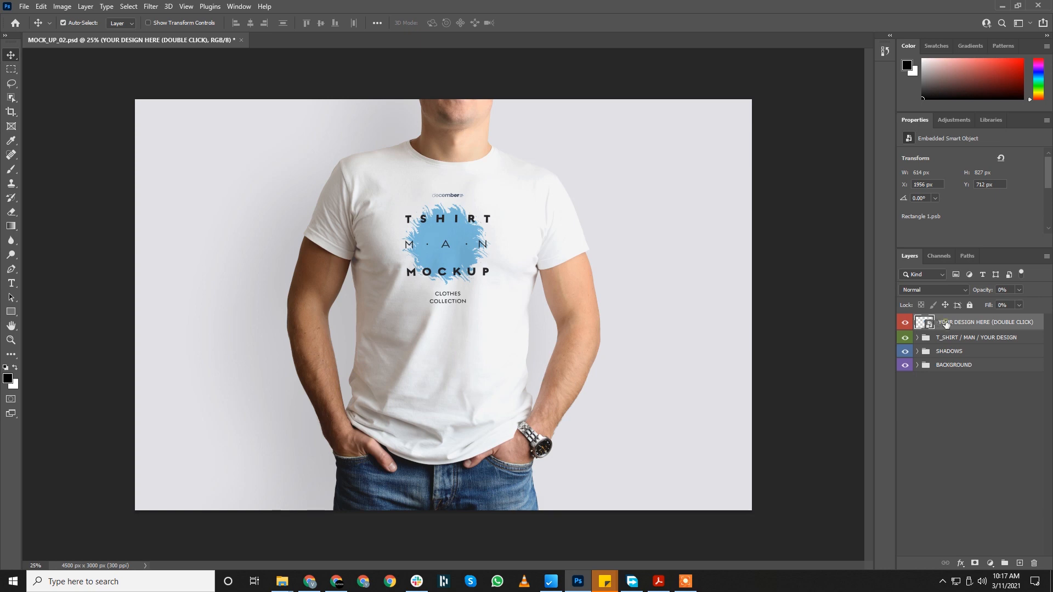
Step: Expand the T_SHIRT / MAN / YOUR DESIGN, SHADOWS and BACKGROUND groups
{"action": "left_click", "coordinate": [917, 338]}
{"action": "left_click", "coordinate": [917, 338]}
{"action": "left_click", "coordinate": [917, 338]}
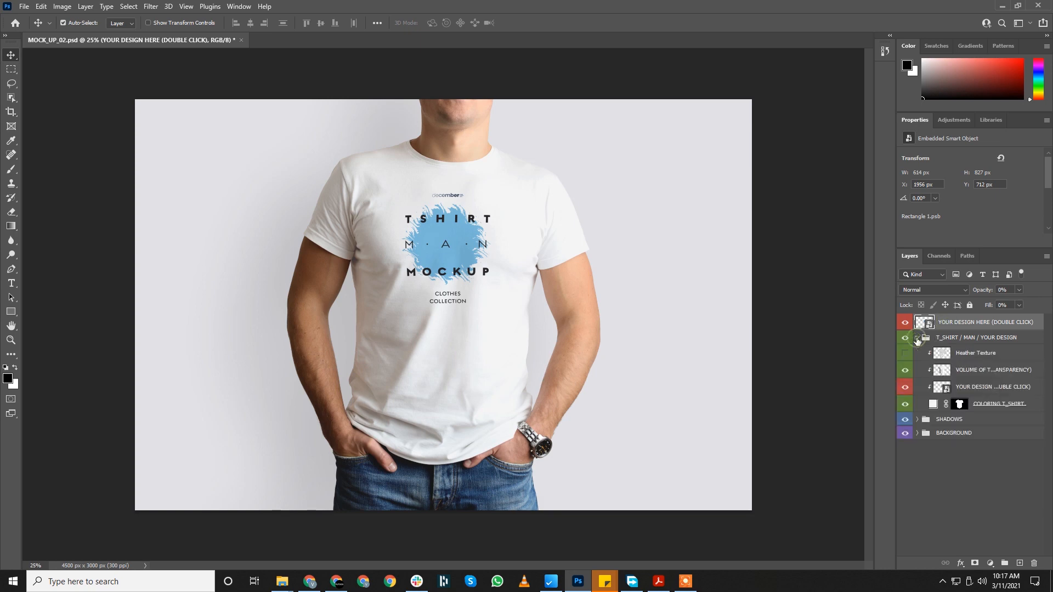
{"action": "left_click", "coordinate": [918, 420]}
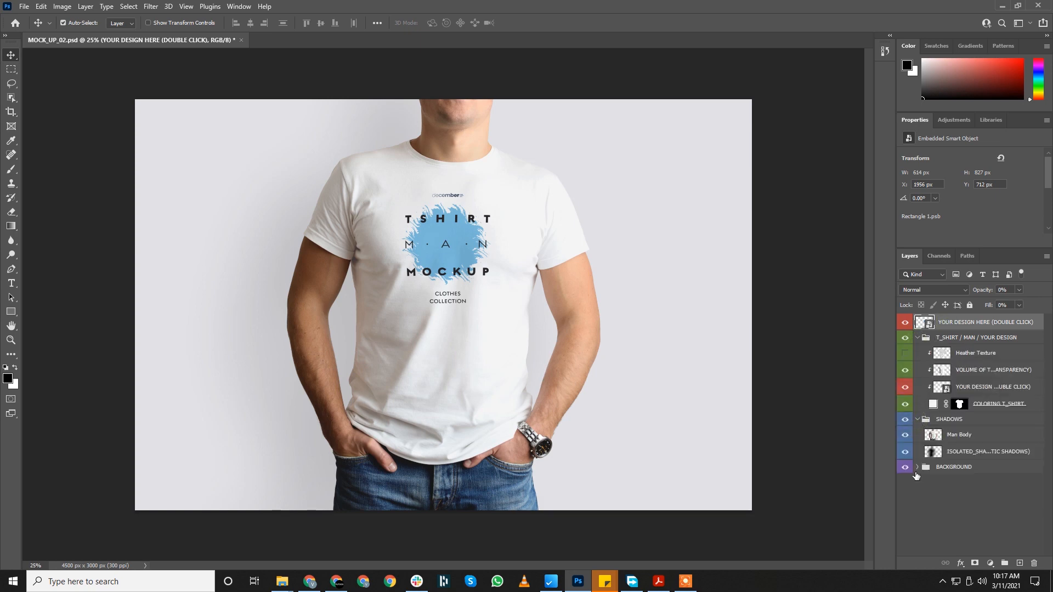
{"action": "left_click", "coordinate": [917, 467]}
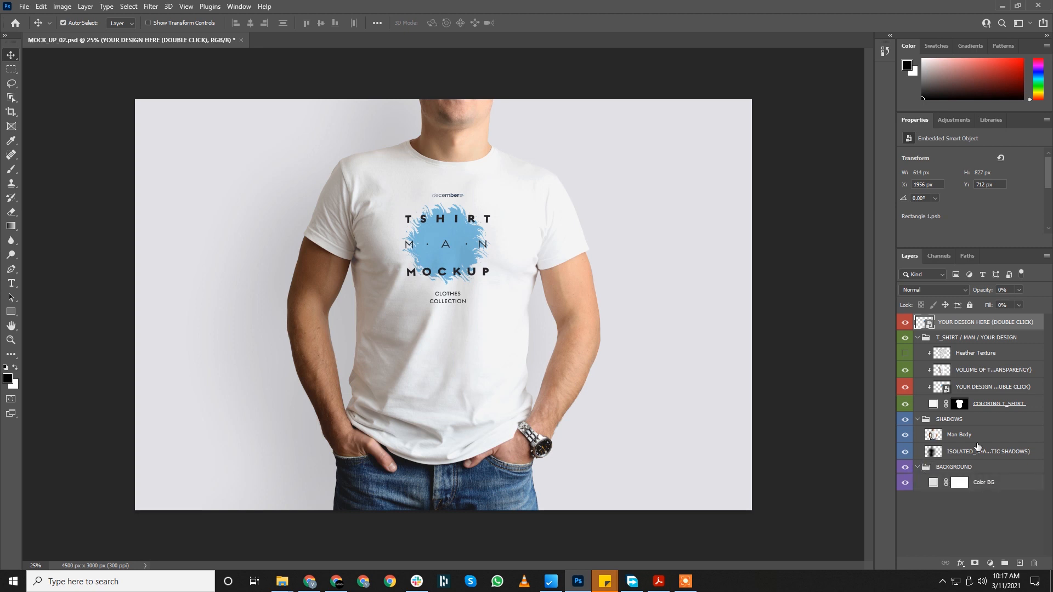
Step: Toggle the visibility of the design smart object inside the T-shirt group and check its transform bounds
{"action": "left_click", "coordinate": [986, 389]}
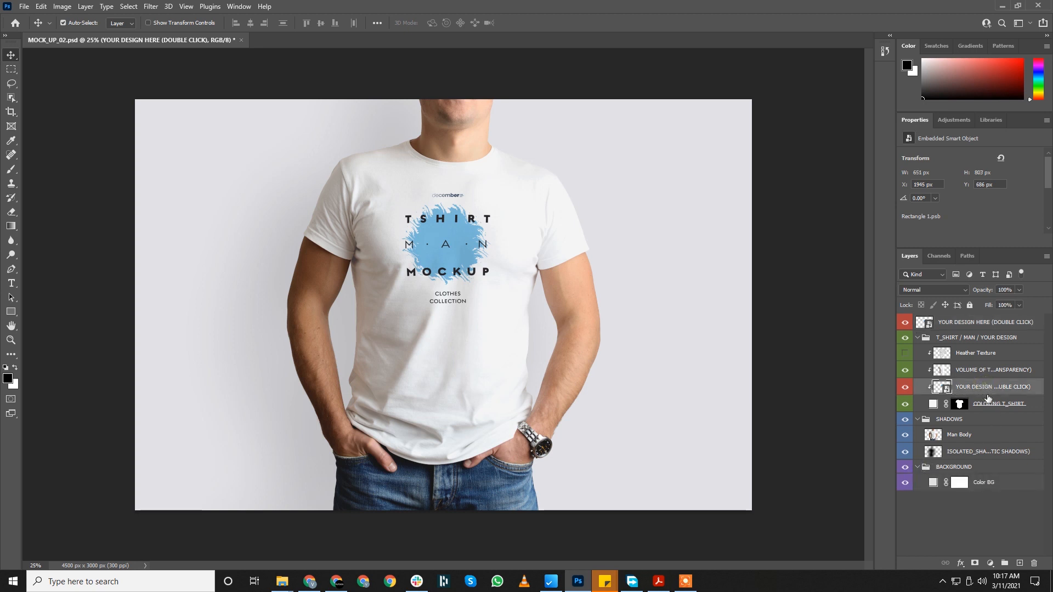
{"action": "left_click", "coordinate": [905, 387]}
{"action": "left_click", "coordinate": [905, 387]}
{"action": "key", "text": "ctrl+t"}
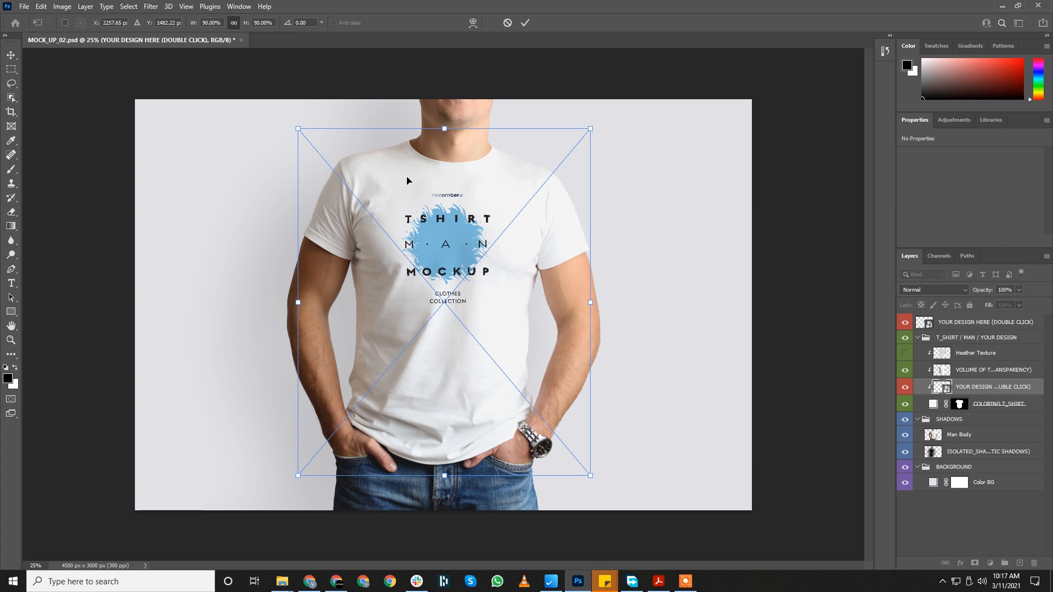
{"action": "key", "text": "Return"}
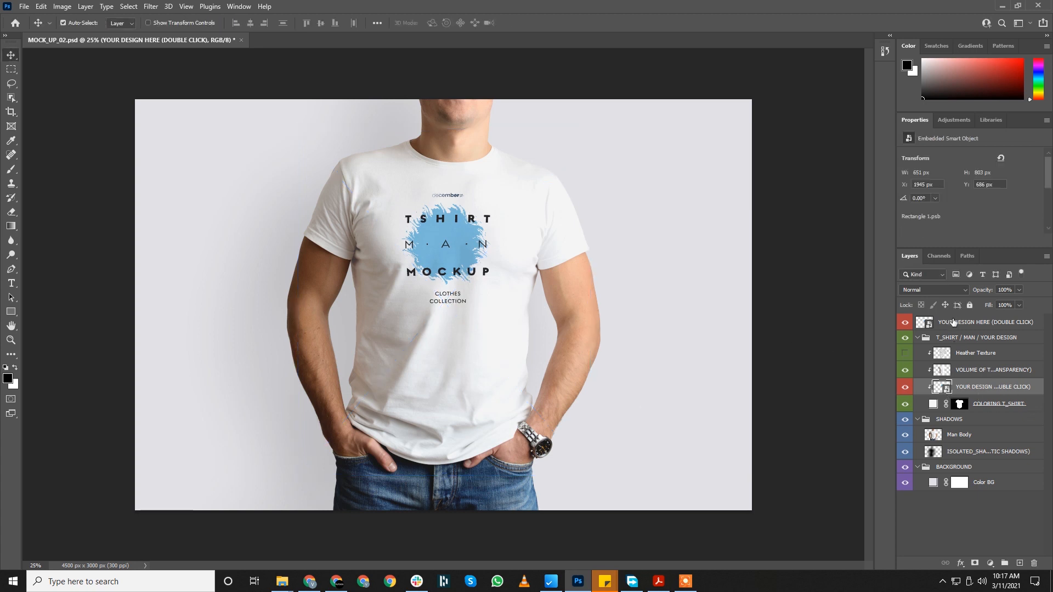
Step: Delete the uppermost YOUR DESIGN HERE layer and open the contents of the design smart object inside the T-shirt group
{"action": "left_click", "coordinate": [955, 323]}
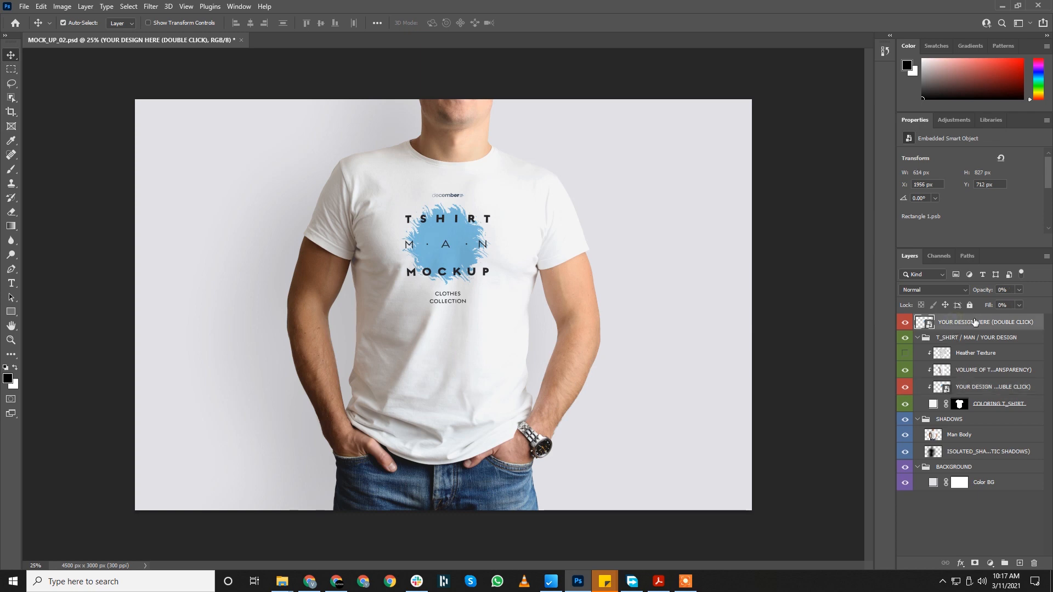
{"action": "key", "text": "Delete"}
{"action": "double_click", "coordinate": [942, 370]}
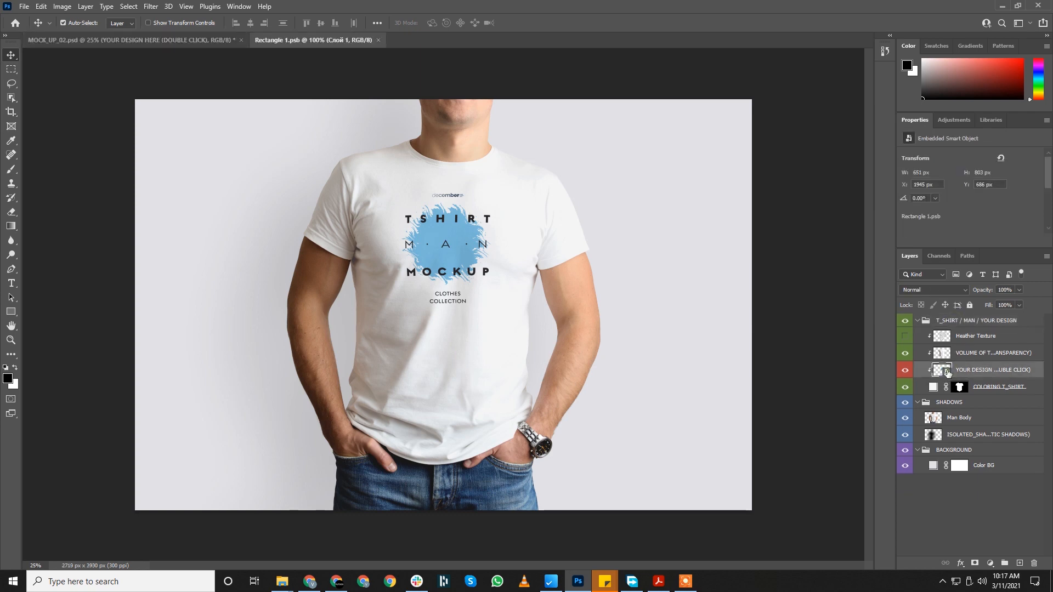
Step: Center and enlarge the artwork layer to 2339 × 2930 px, filling the canvas height, then save and close the smart object's contents
{"action": "key", "text": "ctrl+t"}
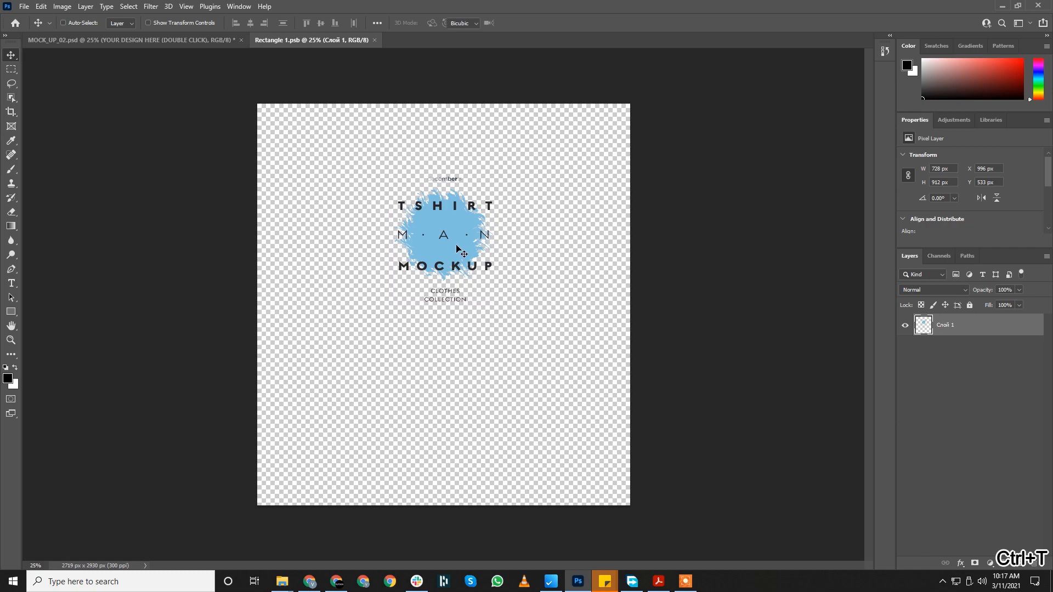
{"action": "left_click_drag", "start_coordinate": [443, 301], "coordinate": [459, 328]}
{"action": "left_click_drag", "start_coordinate": [443, 437], "coordinate": [443, 512]}
{"action": "key", "text": "Return"}
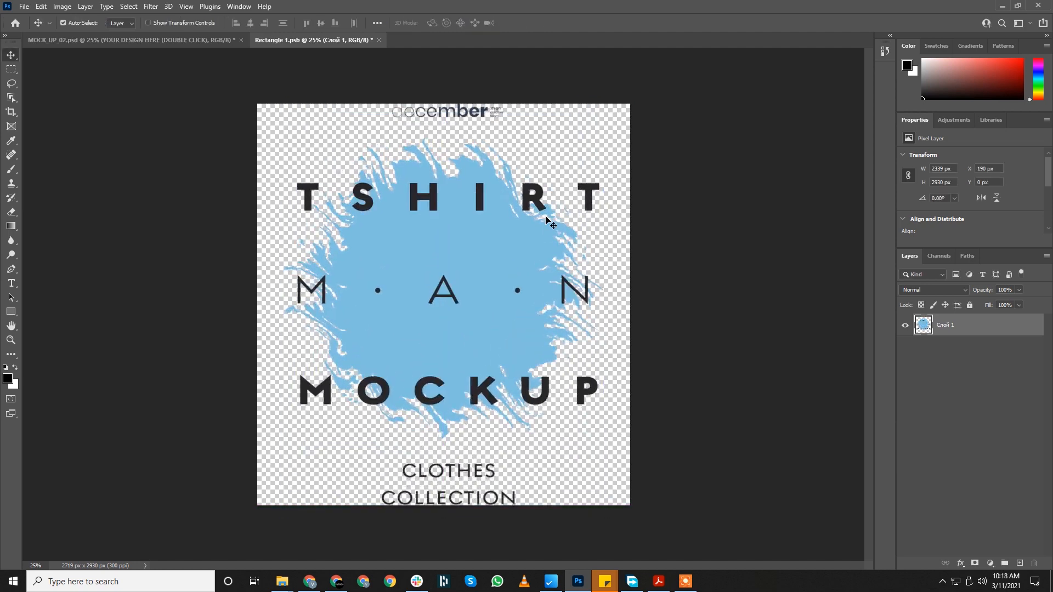
{"action": "key", "text": "ctrl+s"}
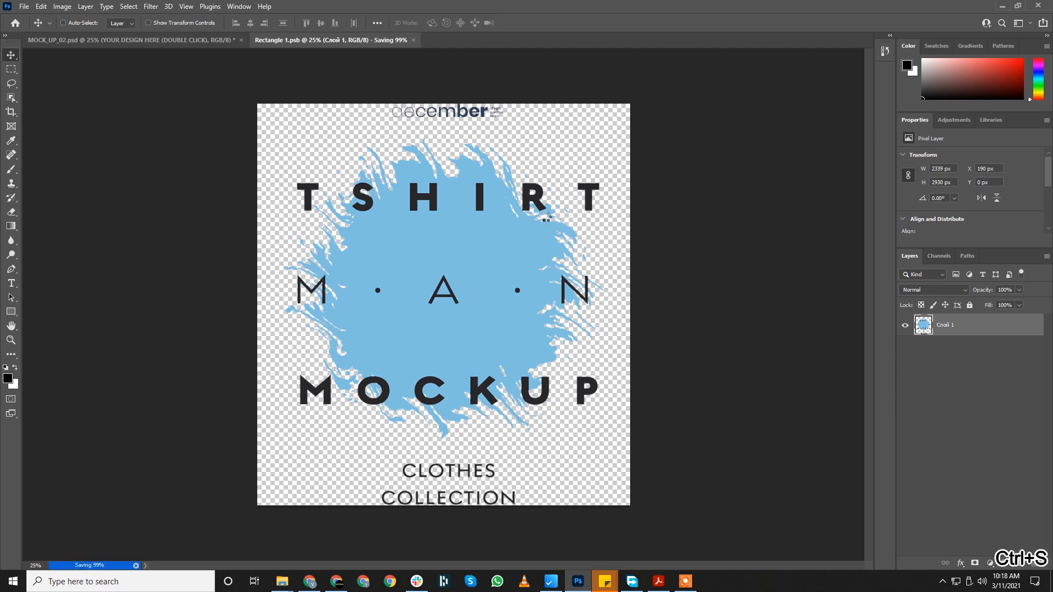
{"action": "key", "text": "ctrl+w"}
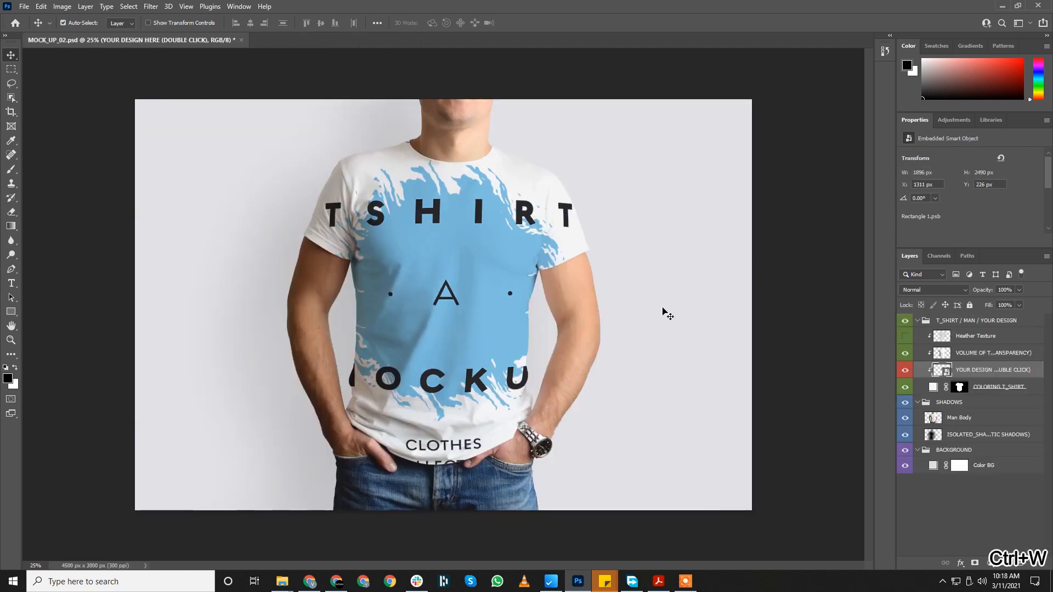
Step: Scale the design smart object down to 47.12%, rotate it 1.55°, and position it on the shirt's chest
{"action": "key", "text": "ctrl+t"}
{"action": "left_click_drag", "start_coordinate": [447, 482], "coordinate": [458, 393]}
{"action": "left_click_drag", "start_coordinate": [483, 326], "coordinate": [487, 307]}
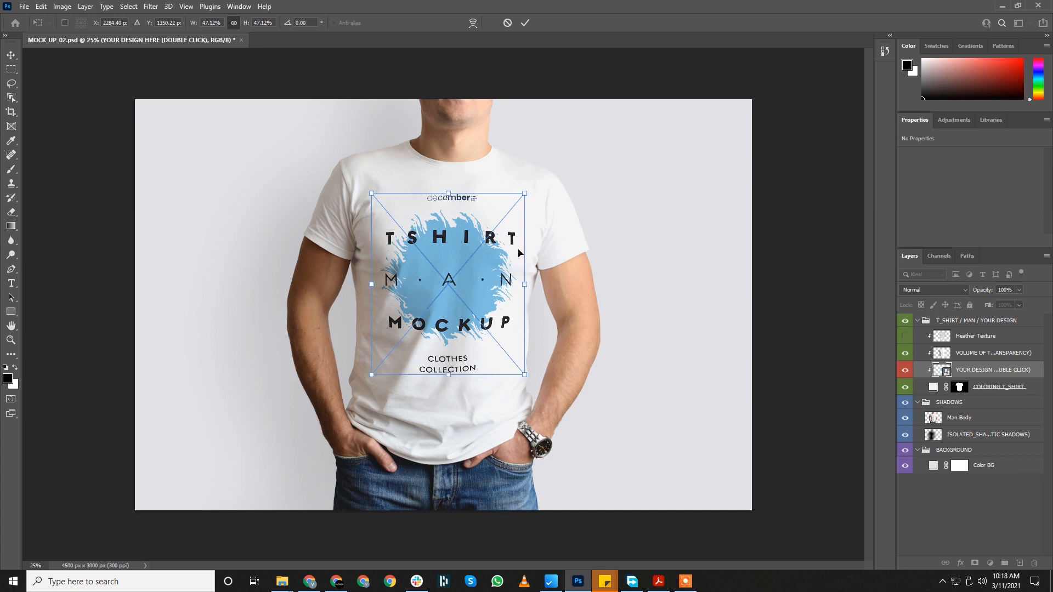
{"action": "left_click_drag", "start_coordinate": [483, 305], "coordinate": [483, 300]}
{"action": "left_click_drag", "start_coordinate": [536, 386], "coordinate": [532, 391]}
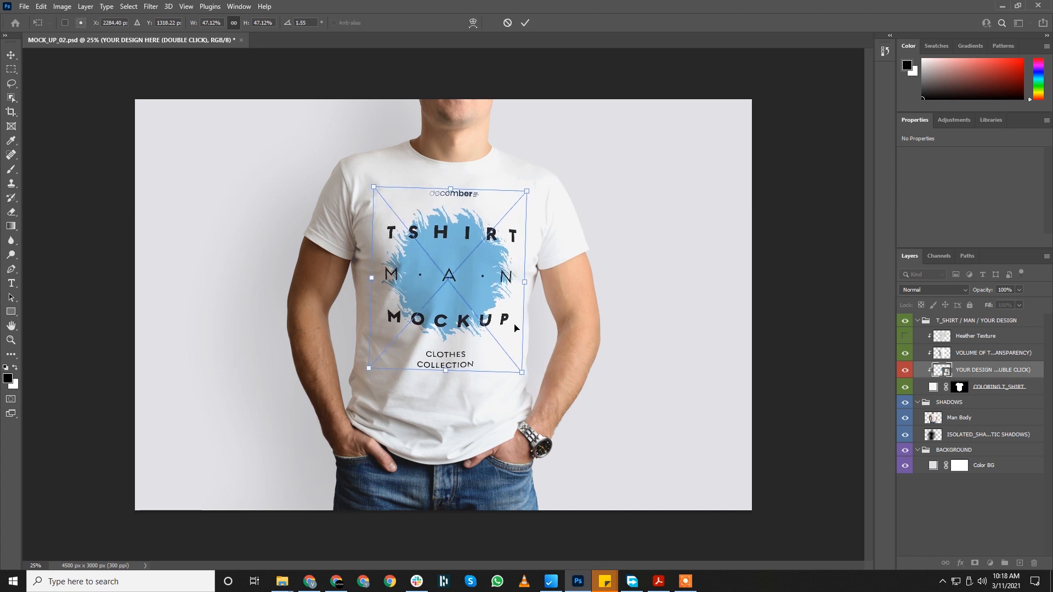
{"action": "left_click_drag", "start_coordinate": [496, 287], "coordinate": [498, 295]}
{"action": "key", "text": "Return"}
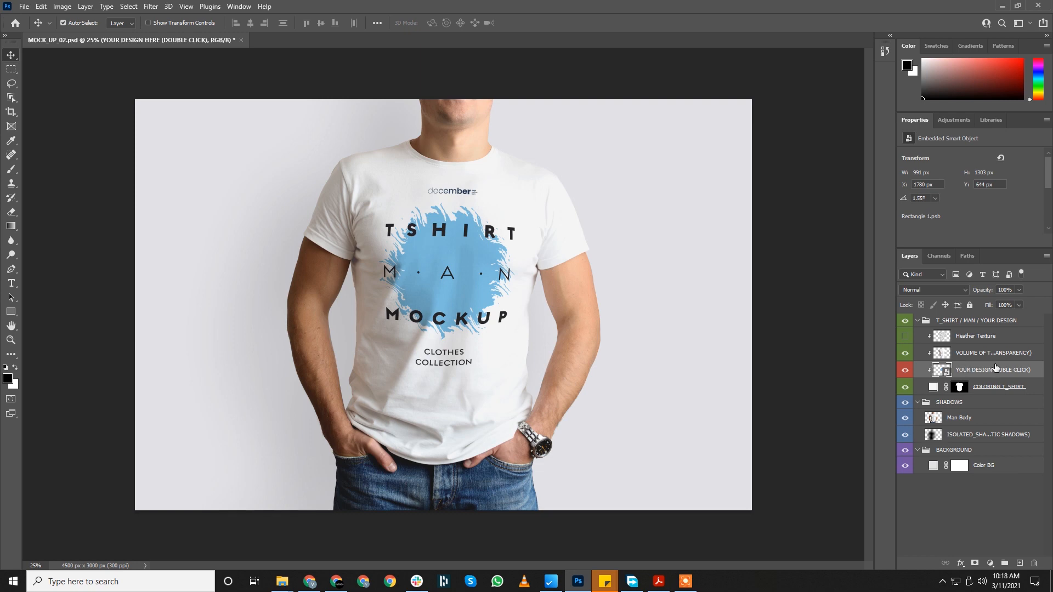
Step: Duplicate the design smart object layer, move the copy above the collapsed T-shirt group, and set its fill to 0%
{"action": "key", "text": "ctrl+j"}
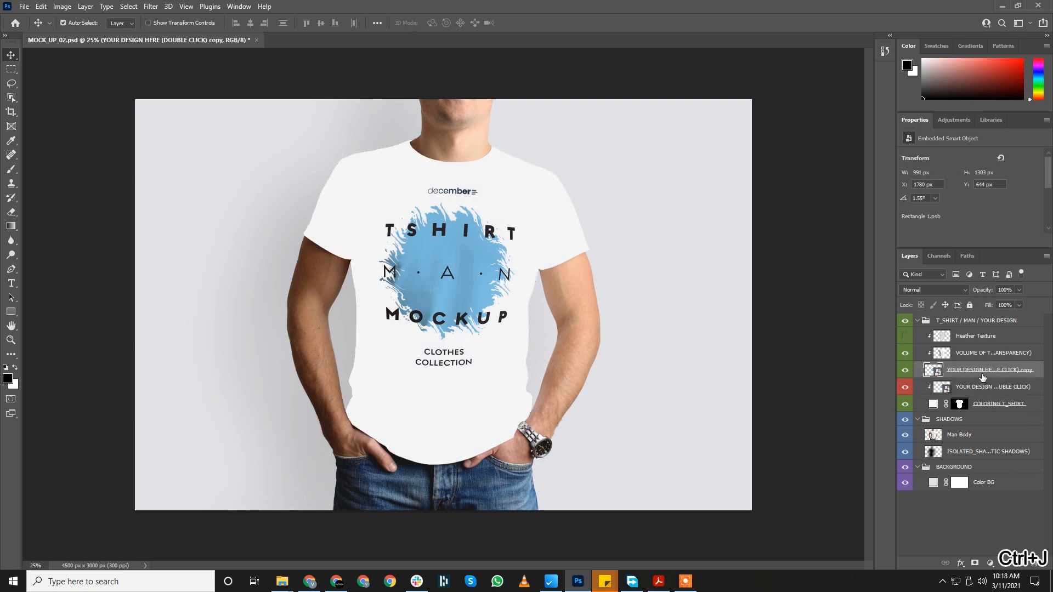
{"action": "left_click_drag", "start_coordinate": [982, 320], "coordinate": [599, 285]}
{"action": "left_click", "coordinate": [917, 337]}
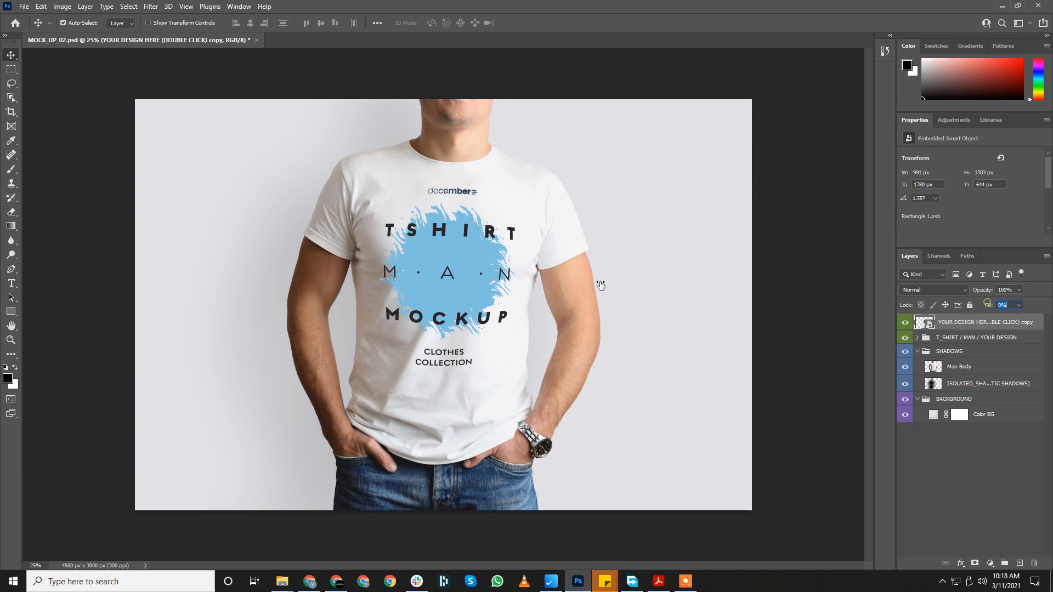
Step: Set the copied smart object layer's opacity to 0% and collapse the SHADOWS and BACKGROUND groups
{"action": "left_click_drag", "start_coordinate": [983, 290], "coordinate": [779, 298]}
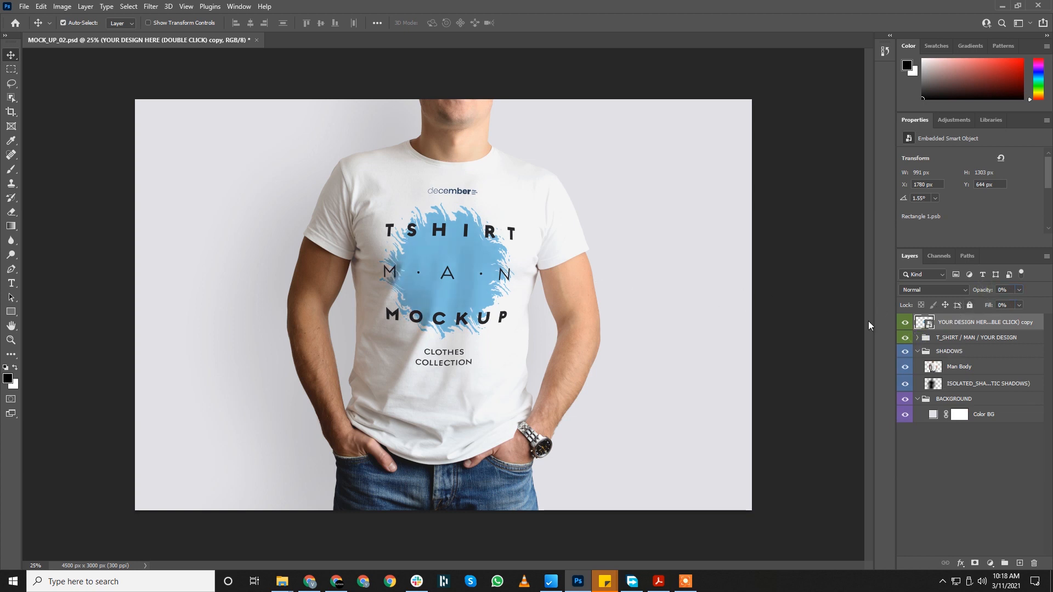
{"action": "left_click", "coordinate": [916, 352]}
{"action": "left_click", "coordinate": [918, 365]}
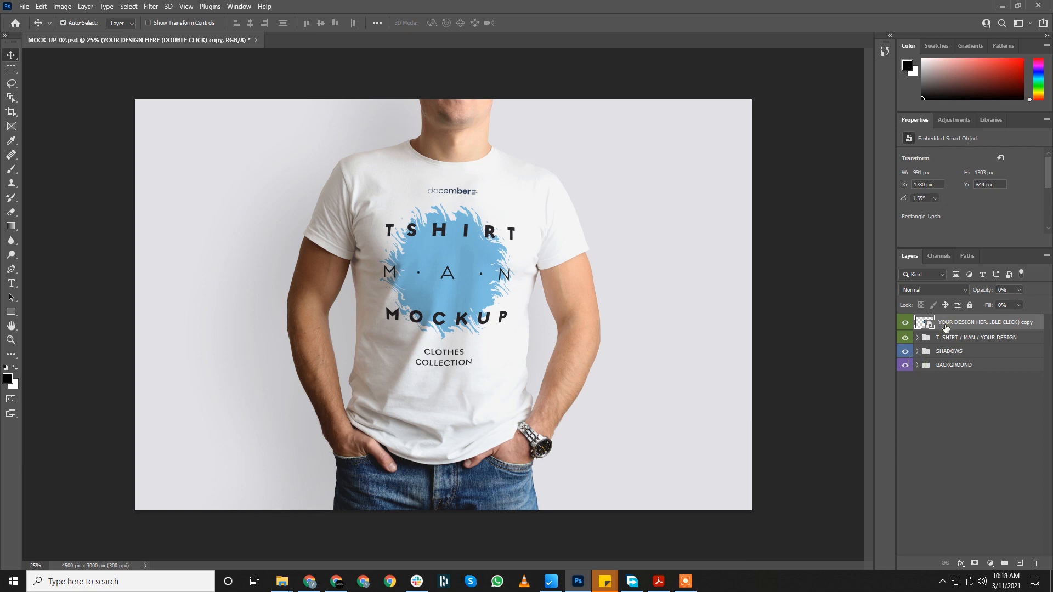
Step: Clip the T-shirt volume and Heather Texture layers to the layers below again, and show the Heather Texture
{"action": "left_click", "coordinate": [917, 338]}
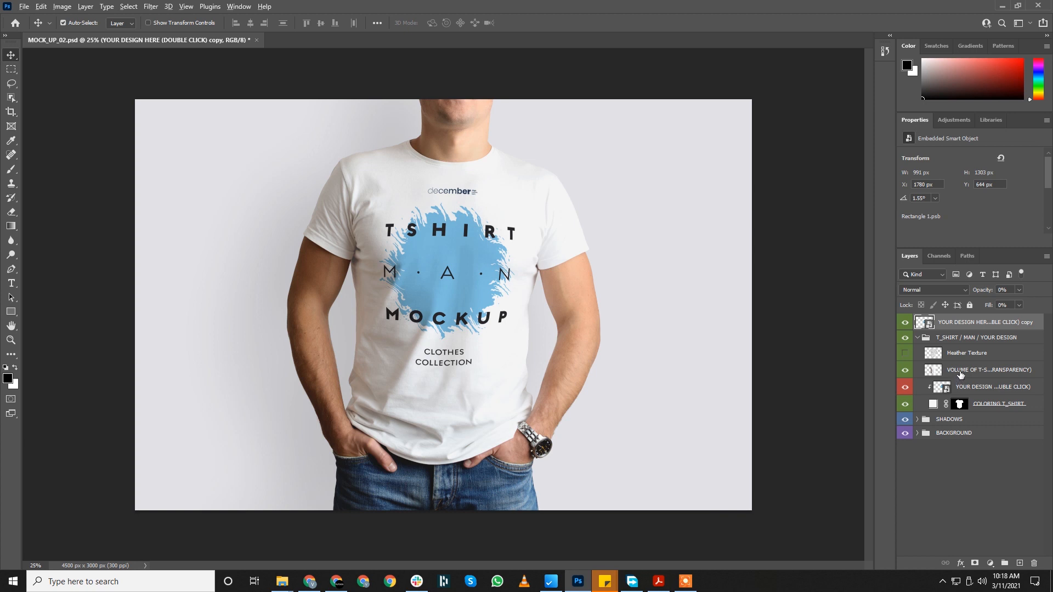
{"action": "left_click", "coordinate": [959, 377], "text": "alt"}
{"action": "left_click", "coordinate": [967, 360], "text": "alt"}
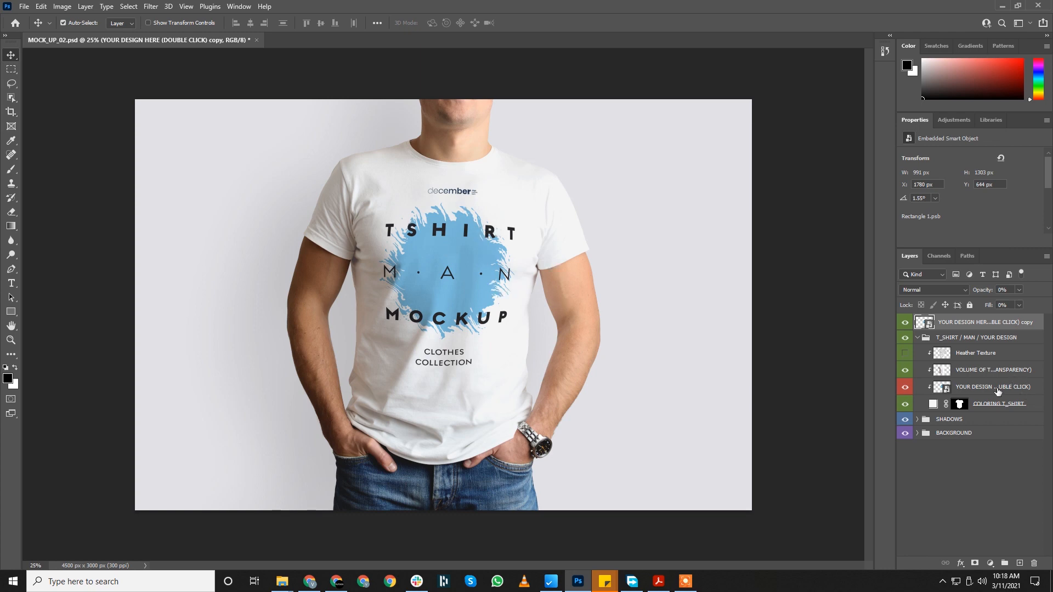
{"action": "left_click", "coordinate": [905, 353]}
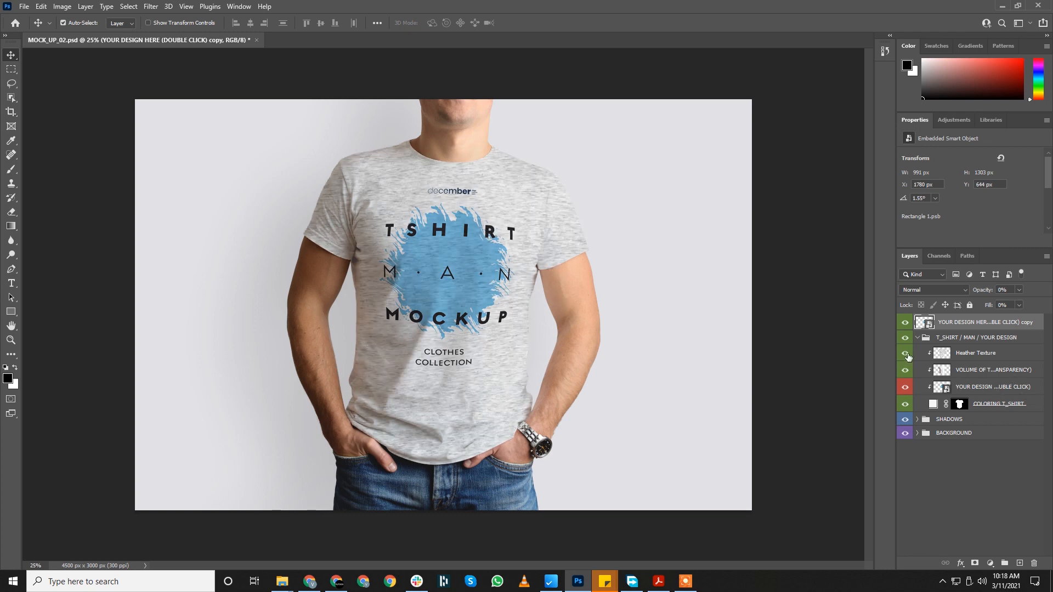
Step: Hide the Heather Texture layer and check the shirt with the T-shirt volume layer switched off and on again
{"action": "left_click", "coordinate": [981, 357]}
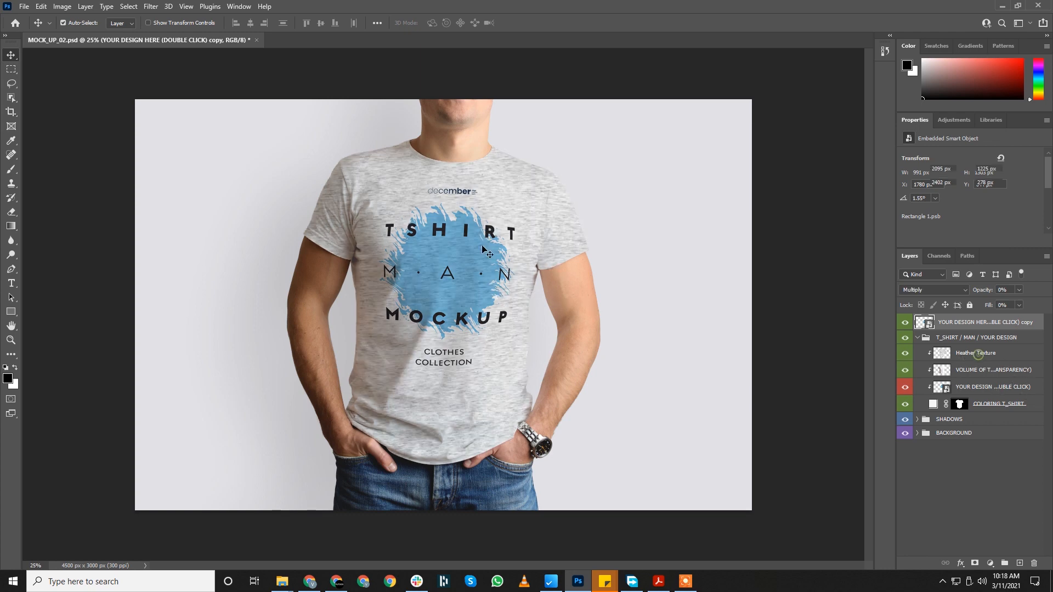
{"action": "left_click", "coordinate": [904, 354]}
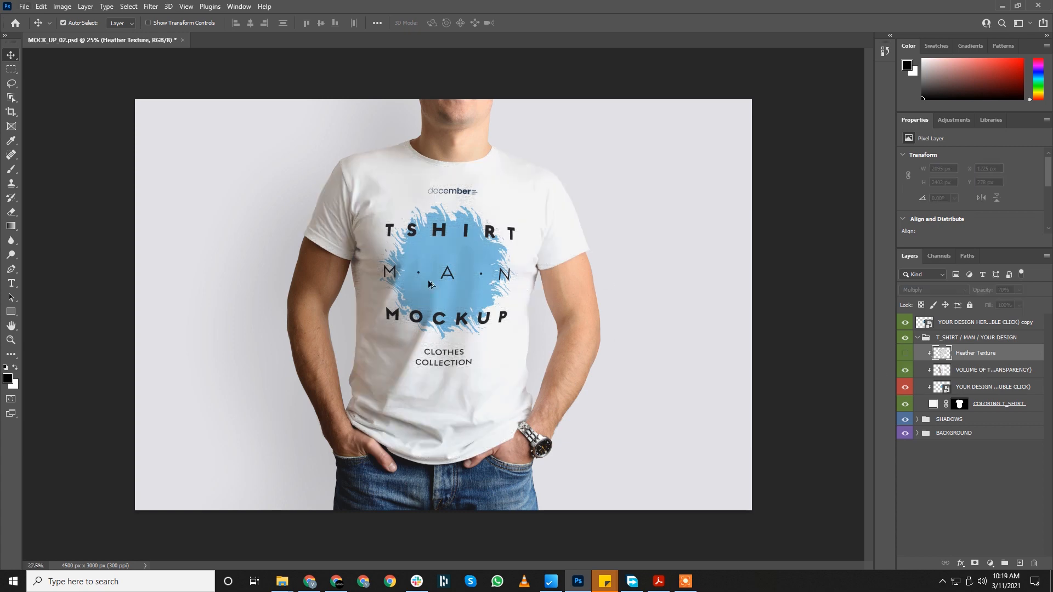
{"action": "scroll", "coordinate": [429, 282], "scroll_direction": "up", "scroll_amount": 4}
{"action": "left_click_drag", "start_coordinate": [431, 210], "coordinate": [427, 278]}
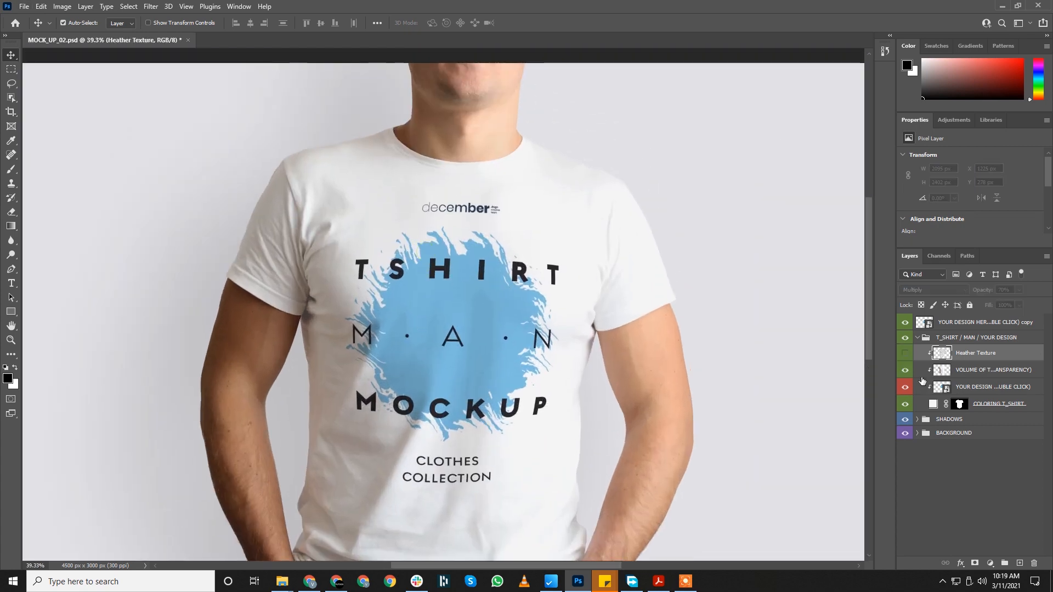
{"action": "left_click", "coordinate": [905, 370]}
{"action": "left_click", "coordinate": [905, 370]}
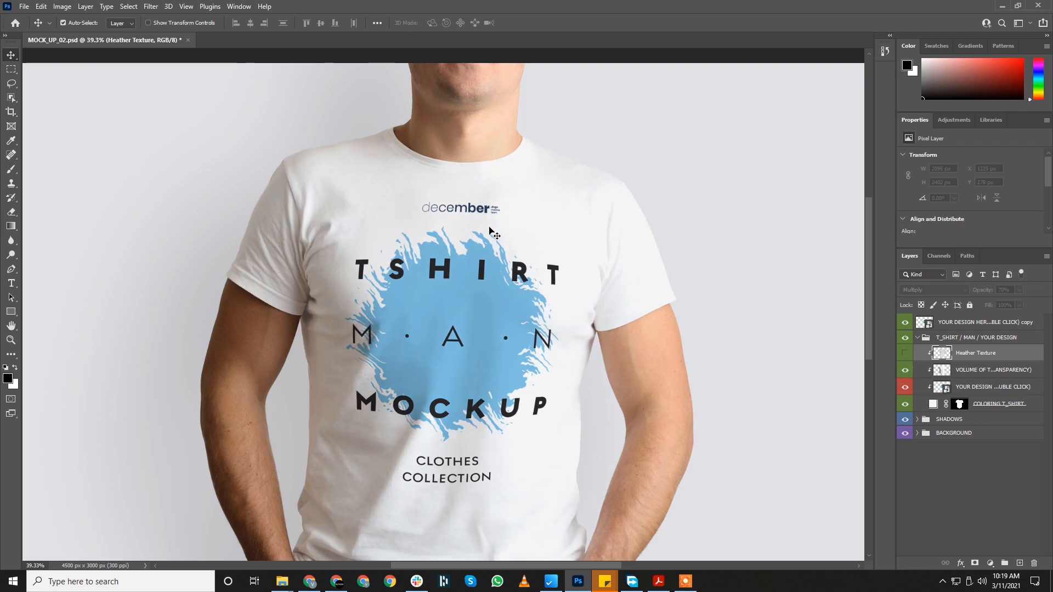
Step: Collapse the T-shirt group, select the design smart object copy, and save the MOCK_UP_02.psd mockup
{"action": "left_click", "coordinate": [917, 338]}
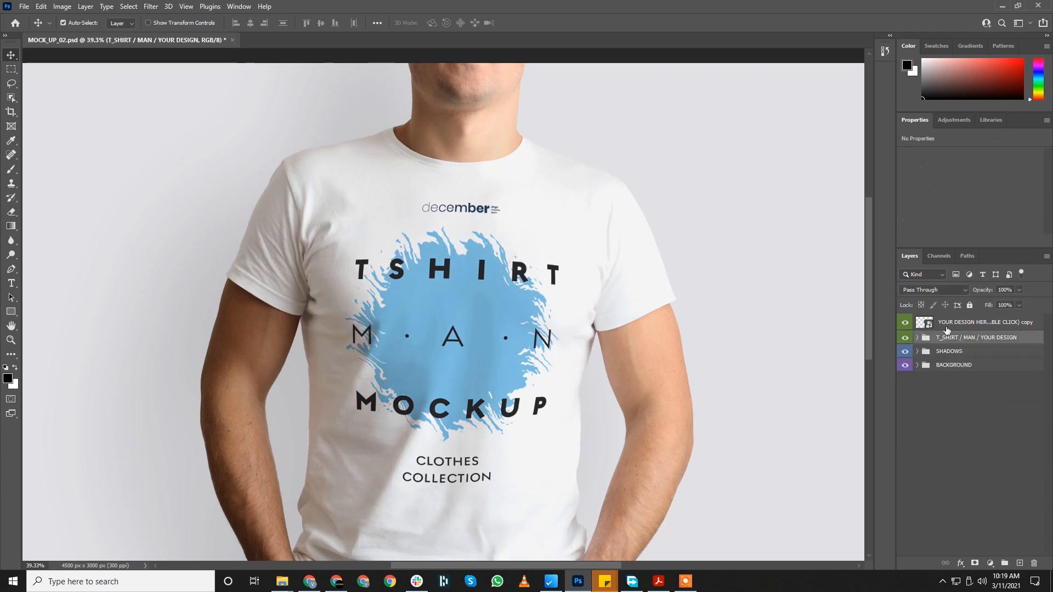
{"action": "left_click", "coordinate": [966, 323]}
{"action": "scroll", "coordinate": [501, 292], "scroll_direction": "down", "scroll_amount": 1}
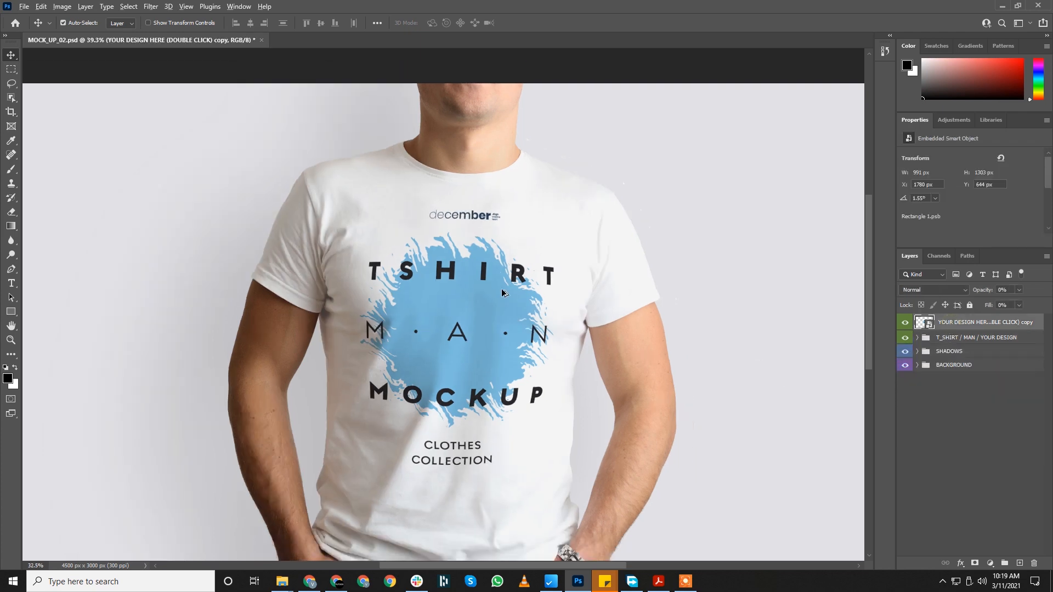
{"action": "key", "text": "ctrl"}
{"action": "key", "text": "ctrl+s"}
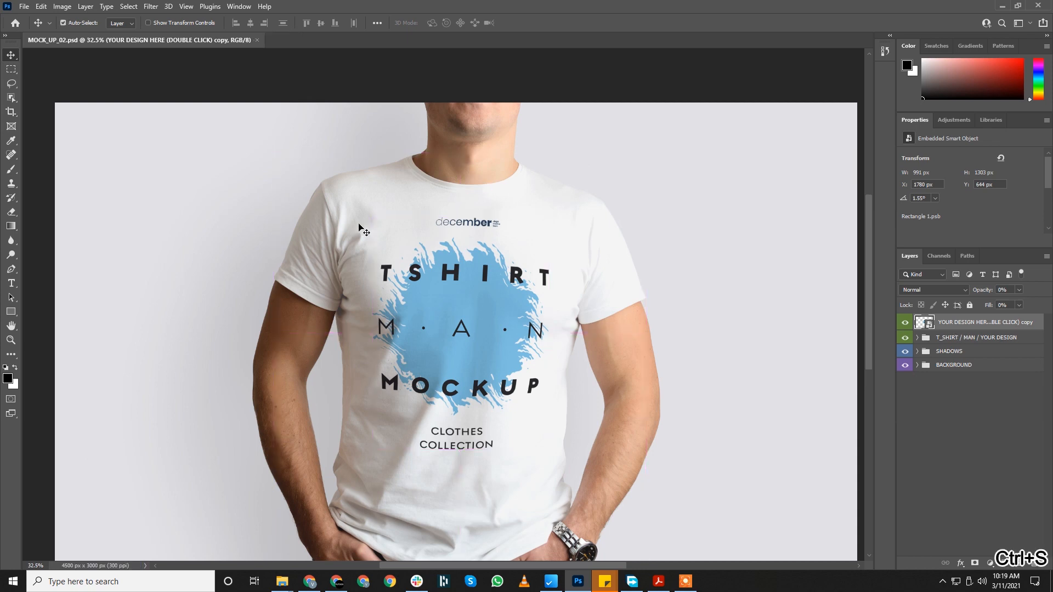
Step: Try an image width of 2000 pixels in the Image Size settings, with the dimensions measured in pixels
{"action": "key", "text": "ctrl"}
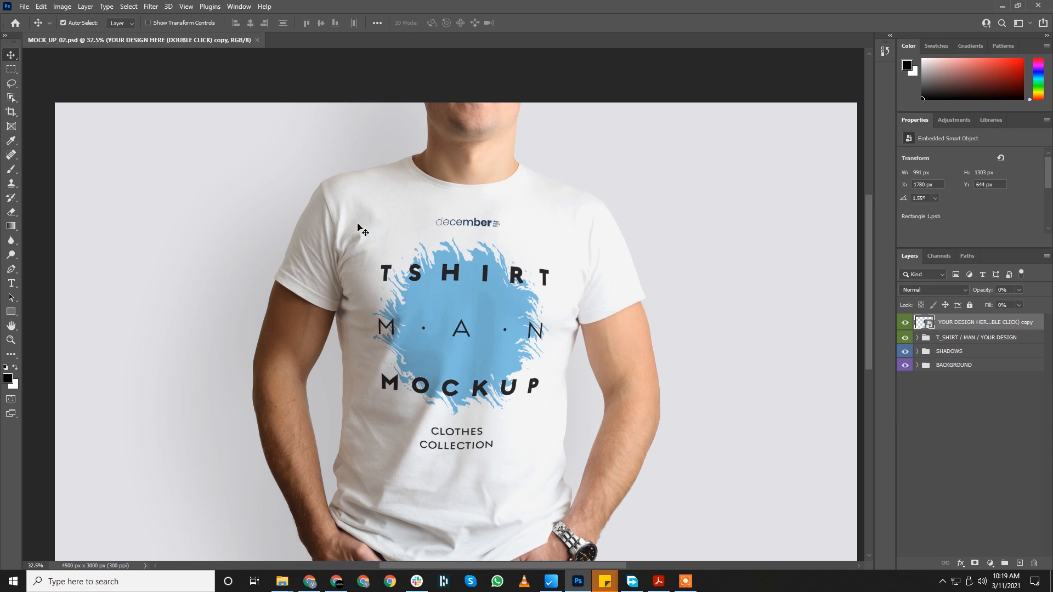
{"action": "scroll", "coordinate": [199, 284], "scroll_direction": "down", "scroll_amount": 2}
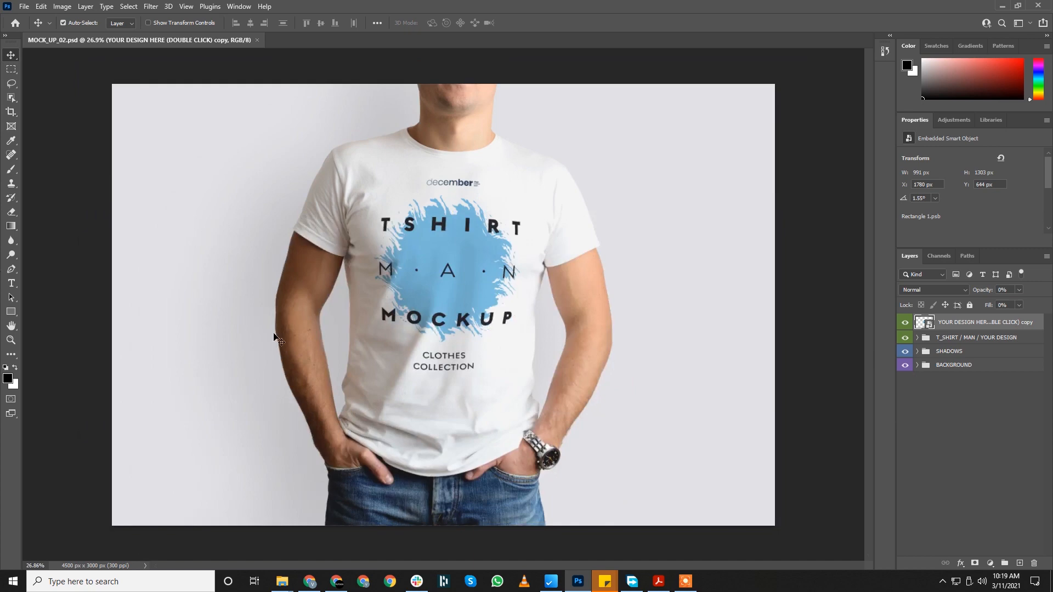
{"action": "left_click", "coordinate": [63, 7]}
{"action": "left_click", "coordinate": [77, 88]}
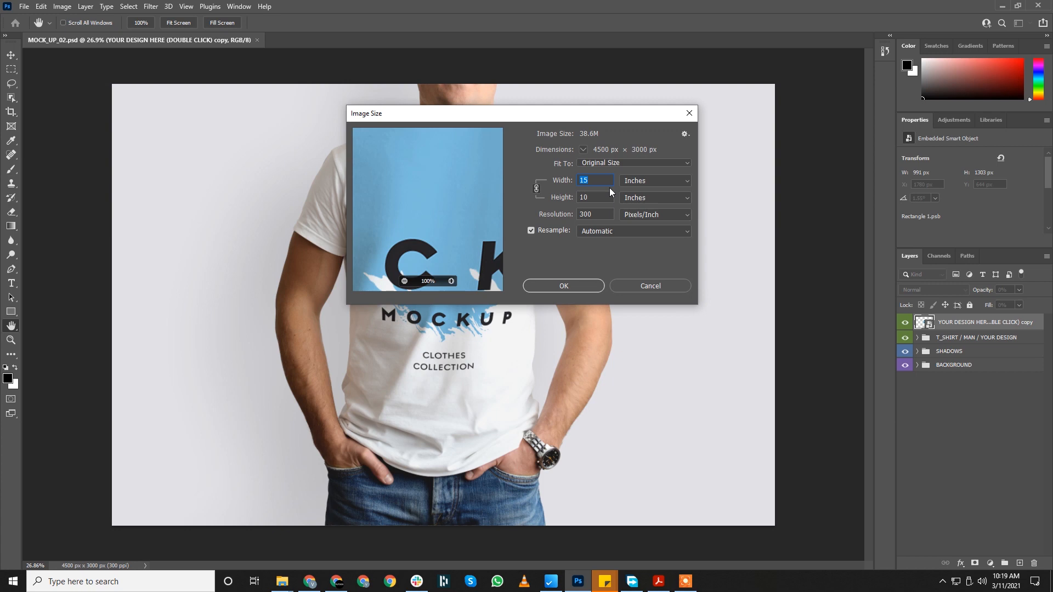
{"action": "left_click", "coordinate": [650, 180]}
{"action": "left_click", "coordinate": [650, 200]}
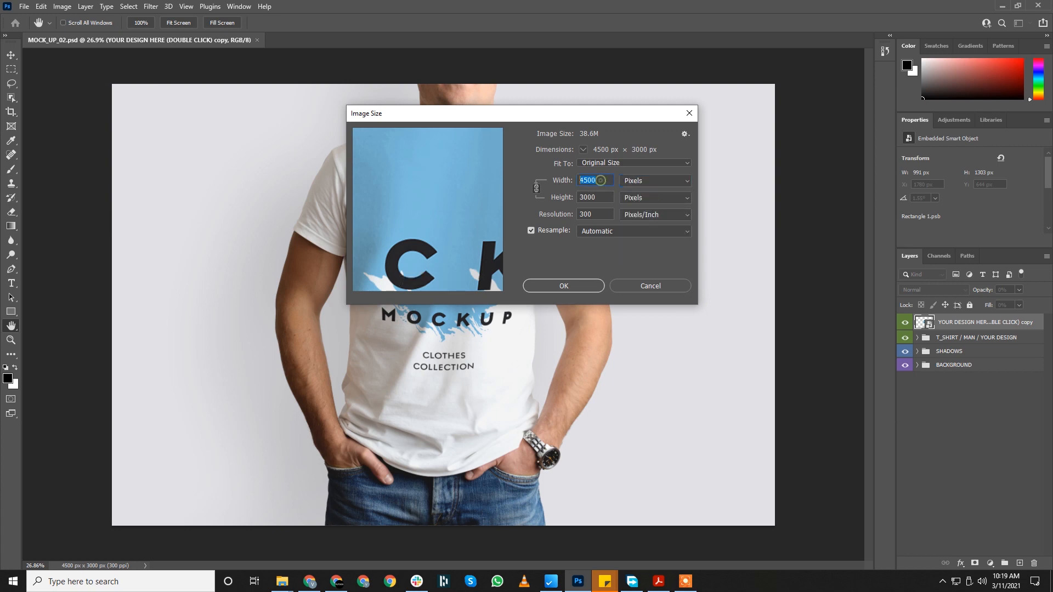
{"action": "key", "text": "Tab"}
{"action": "key", "text": "Tab"}
{"action": "double_click", "coordinate": [609, 180]}
{"action": "type", "text": "2000"}
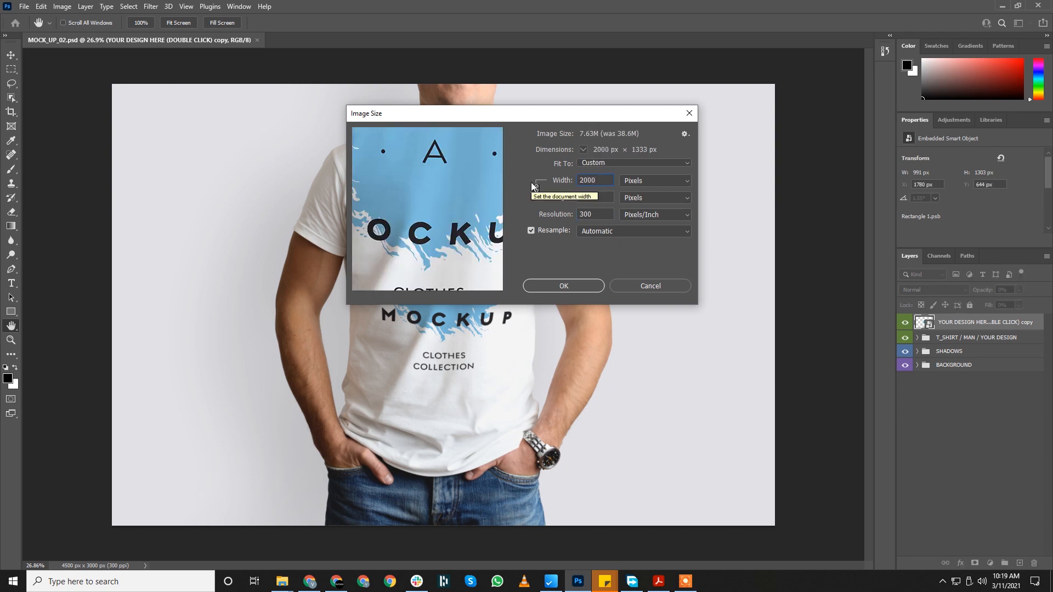
Step: Try a resolution of 72 pixels/inch with the width re-entered as 2000 pixels, and cancel the resizing
{"action": "double_click", "coordinate": [599, 215]}
{"action": "type", "text": "72"}
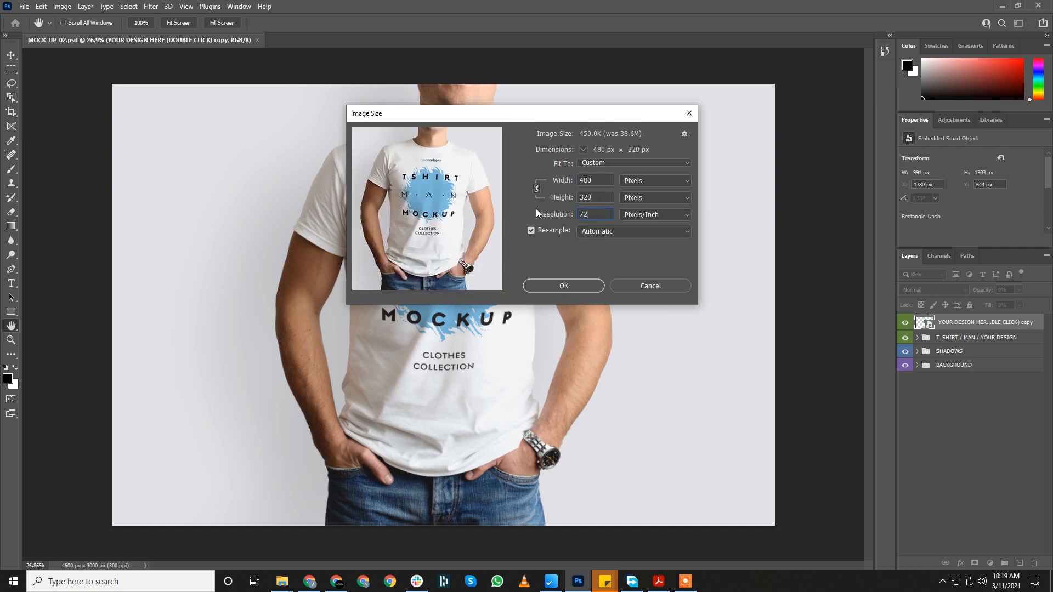
{"action": "double_click", "coordinate": [600, 181]}
{"action": "type", "text": "2000"}
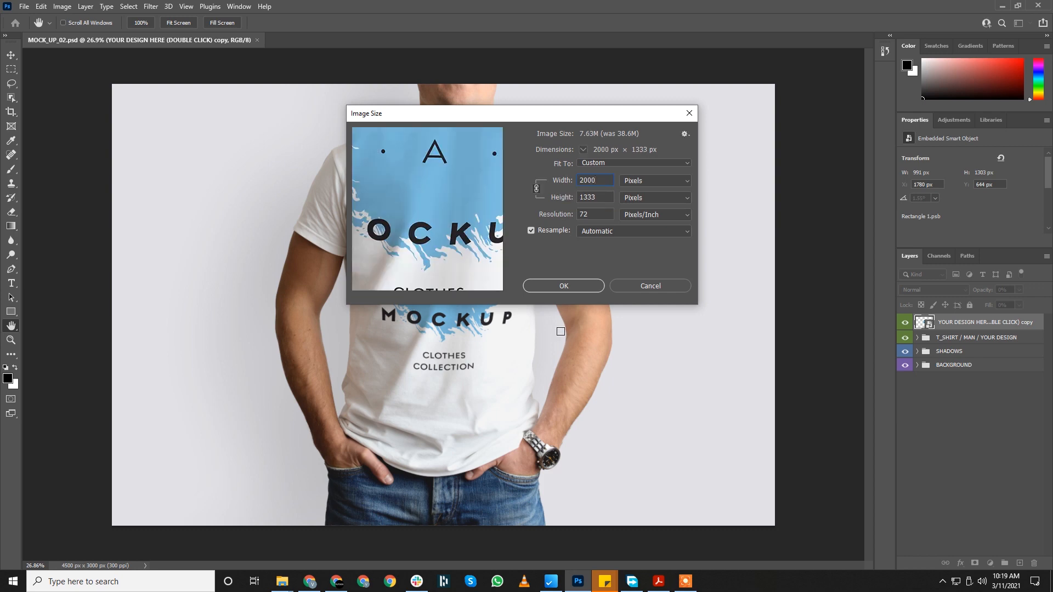
{"action": "left_click", "coordinate": [669, 287]}
Step: Close the mockup document and switch to the man-with-t-shirt-mockup folder in File Explorer
{"action": "key", "text": "ctrl+w"}
{"action": "mouse_move", "coordinate": [282, 582]}
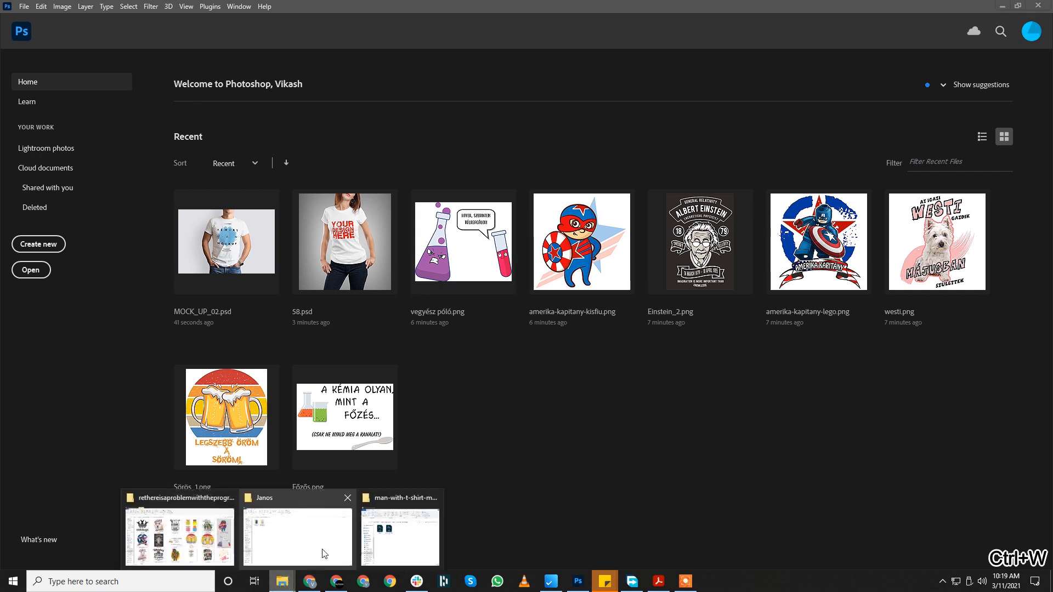
{"action": "left_click", "coordinate": [386, 531]}
Step: Select both mockup files, 58.psd and MOCK_UP_02.psd, in the man-with-t-shirt-mockup folder
{"action": "left_click", "coordinate": [354, 263]}
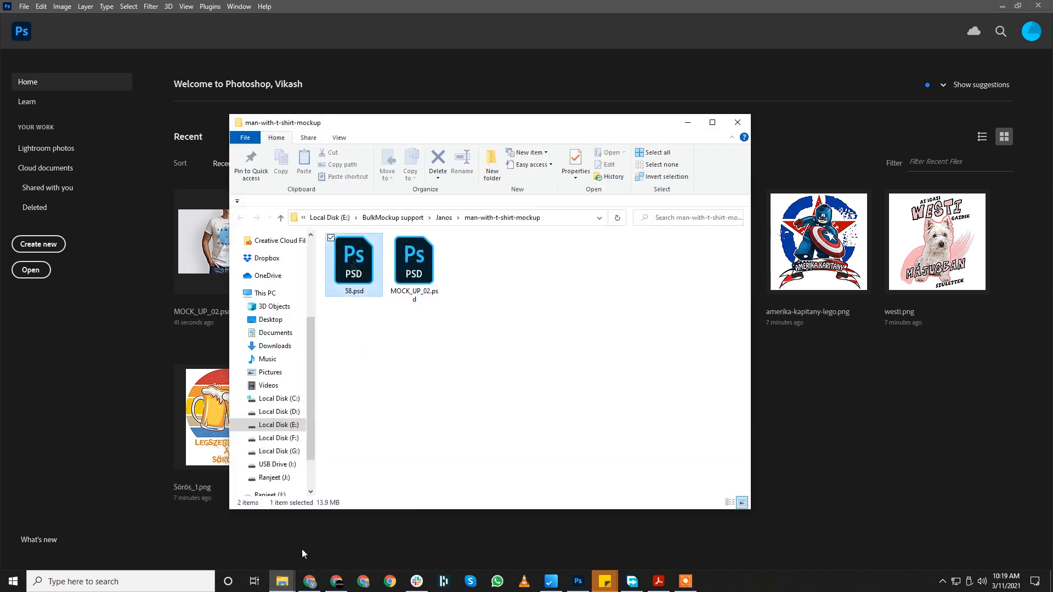
{"action": "left_click", "coordinate": [407, 270]}
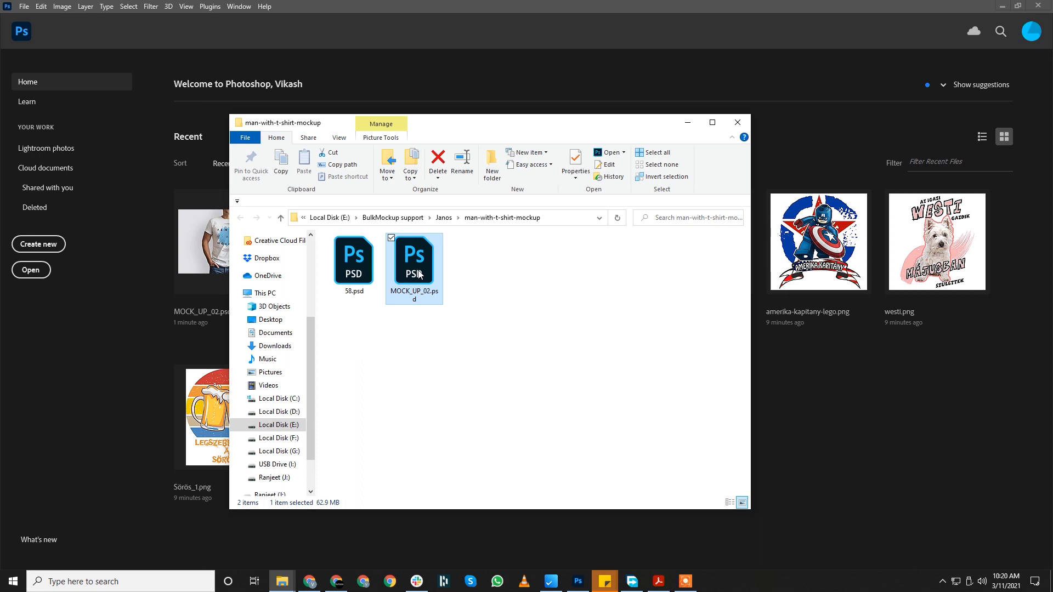
{"action": "left_click", "coordinate": [558, 323]}
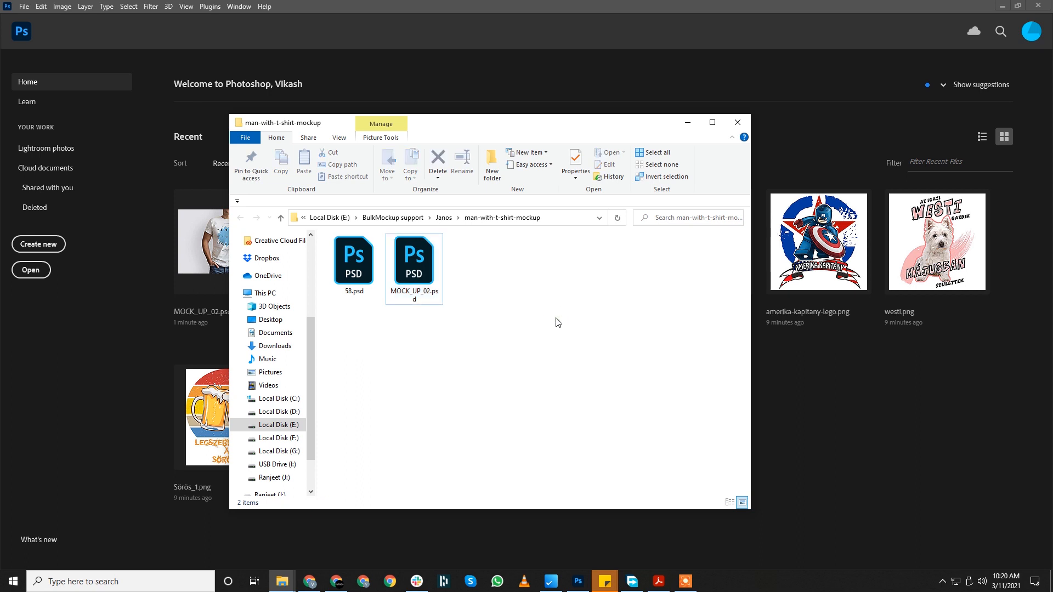
{"action": "left_click_drag", "start_coordinate": [470, 344], "coordinate": [329, 234]}
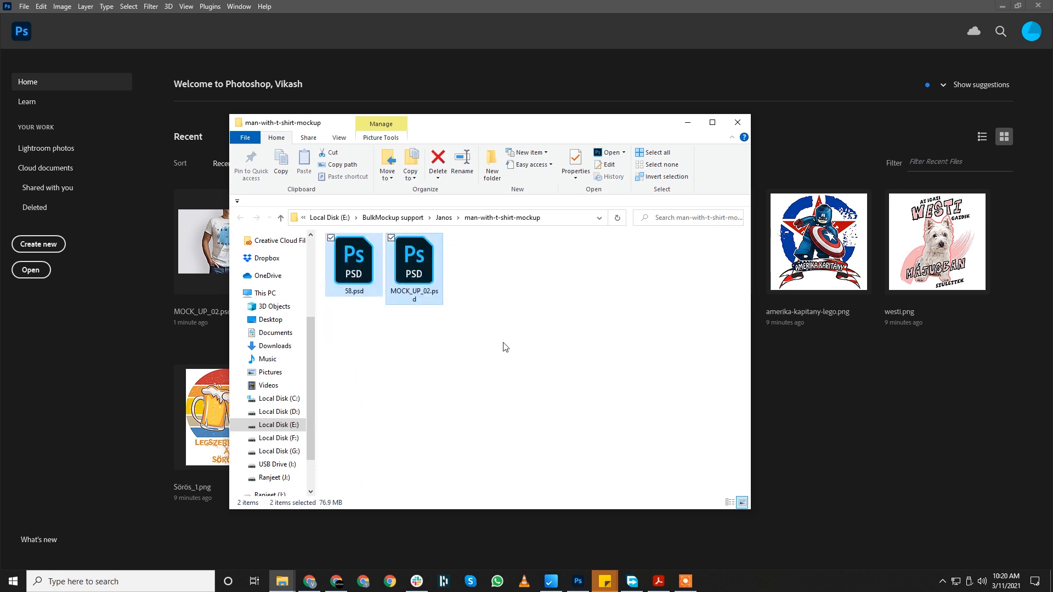